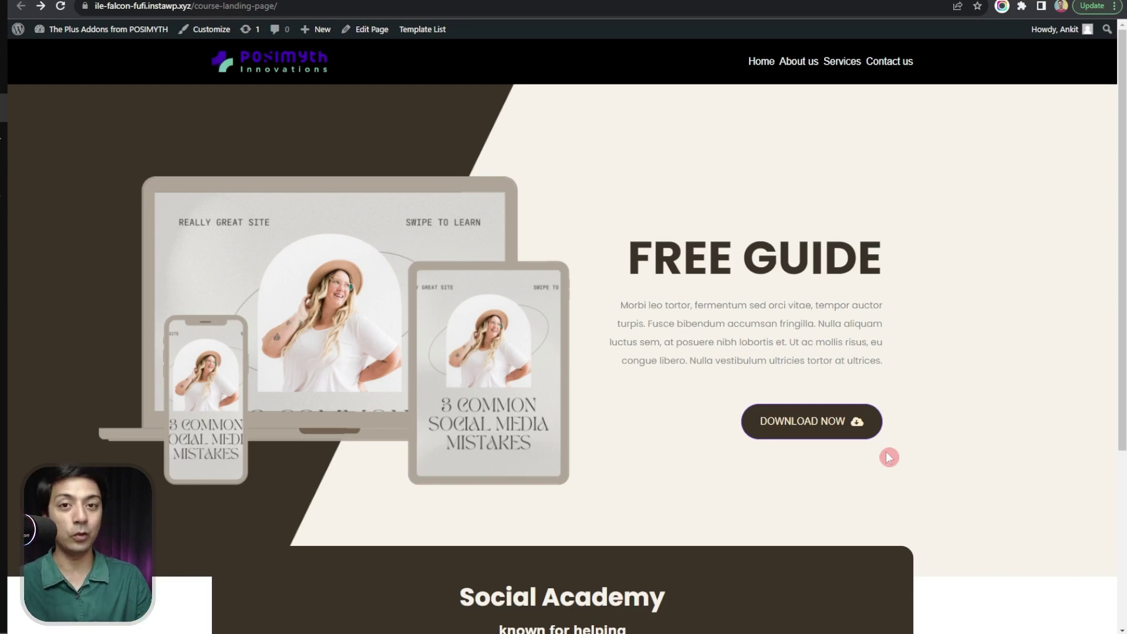
# Go back from the course landing page to the wp-admin Plugins page.
pyautogui.hotkey('alt', 'Right')
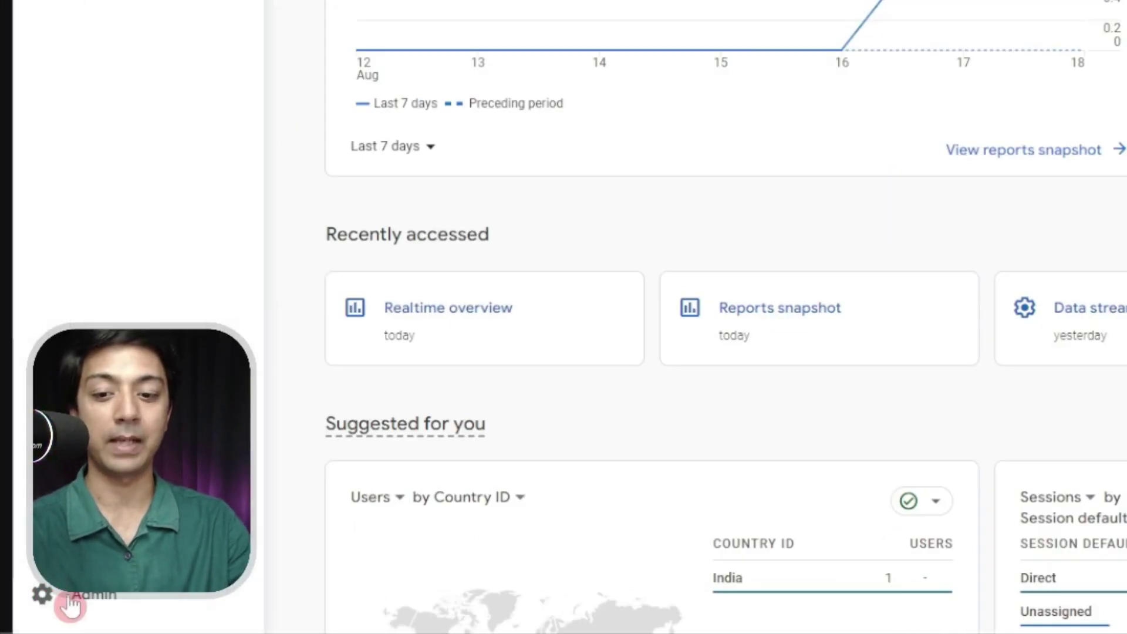
# Copy the Event tracker site web stream's Measurement ID from Admin > Data Streams.
pyautogui.click(87, 605)
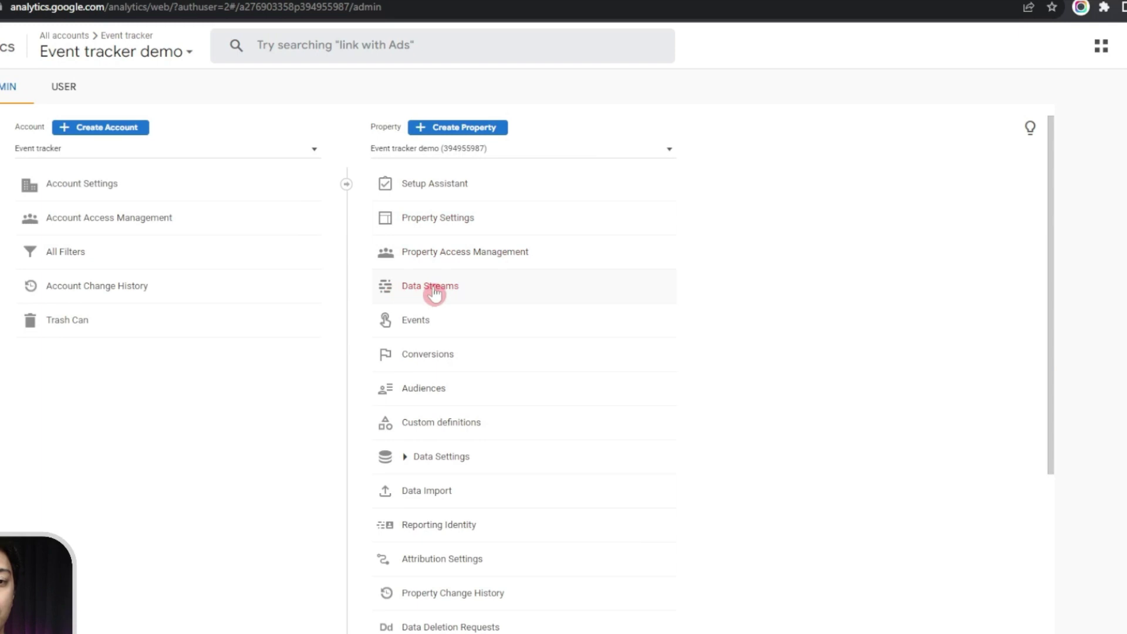
pyautogui.click(434, 288)
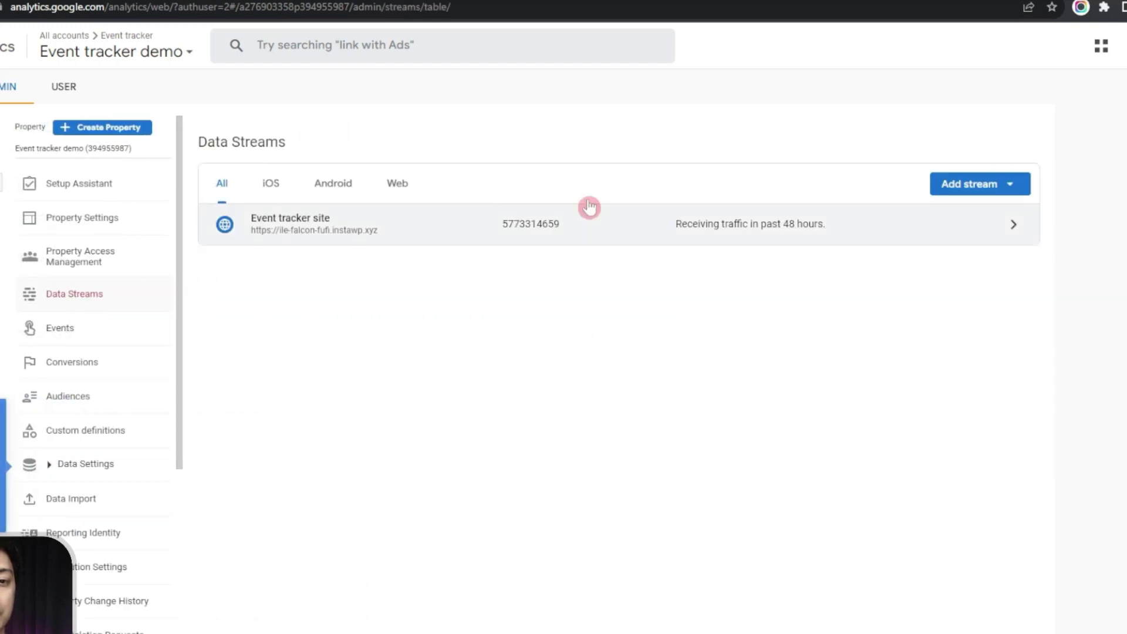
pyautogui.click(425, 229)
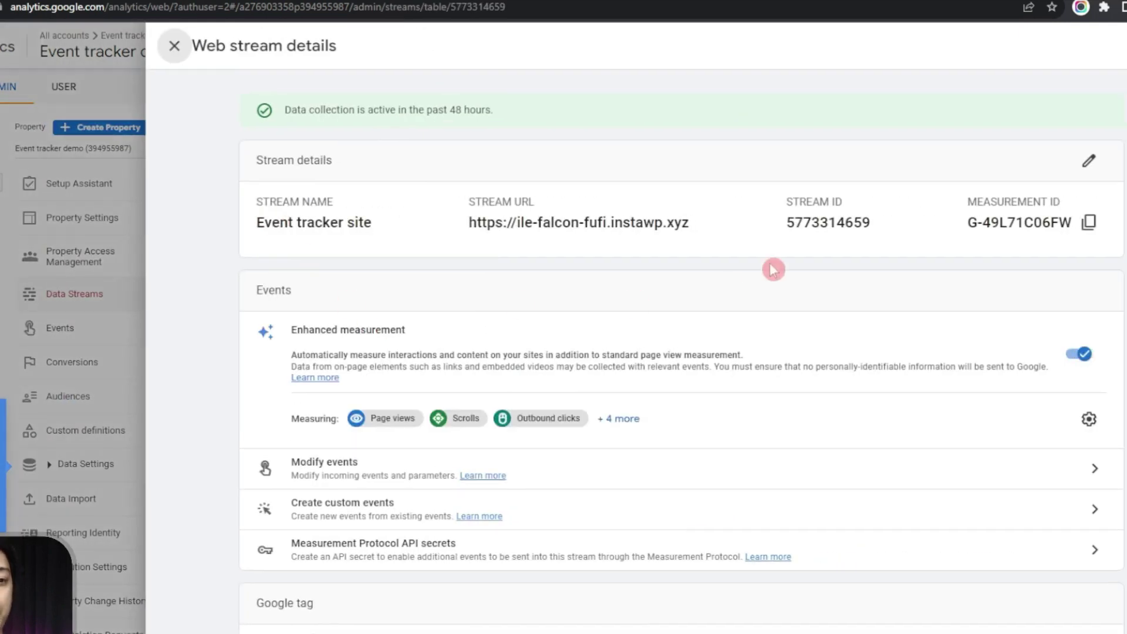
pyautogui.click(1090, 221)
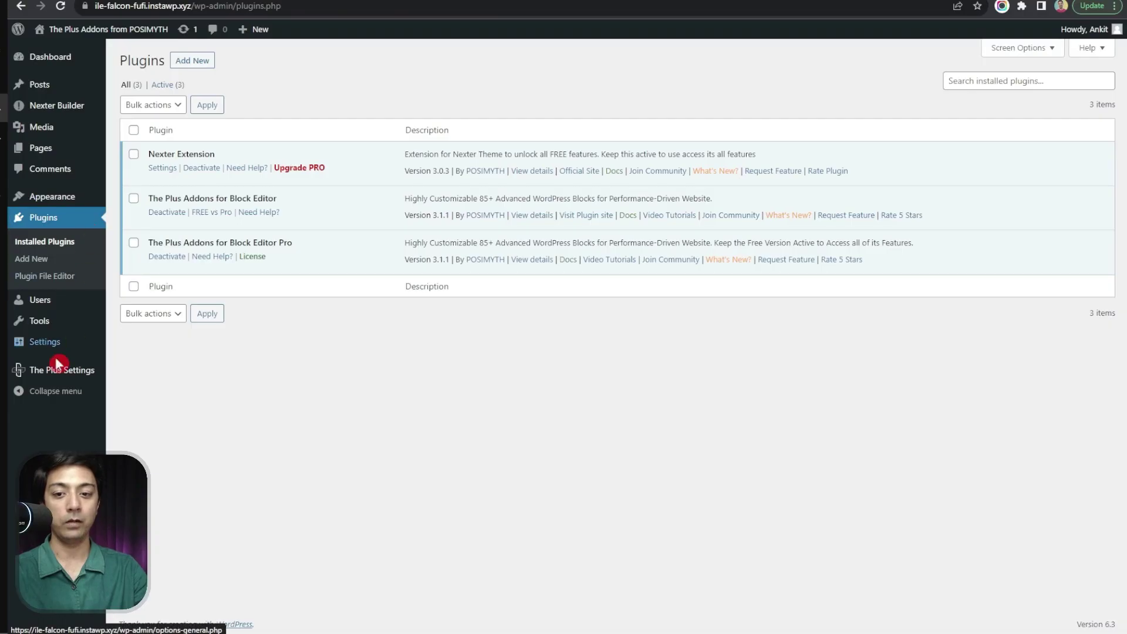
pyautogui.moveTo(40, 374)
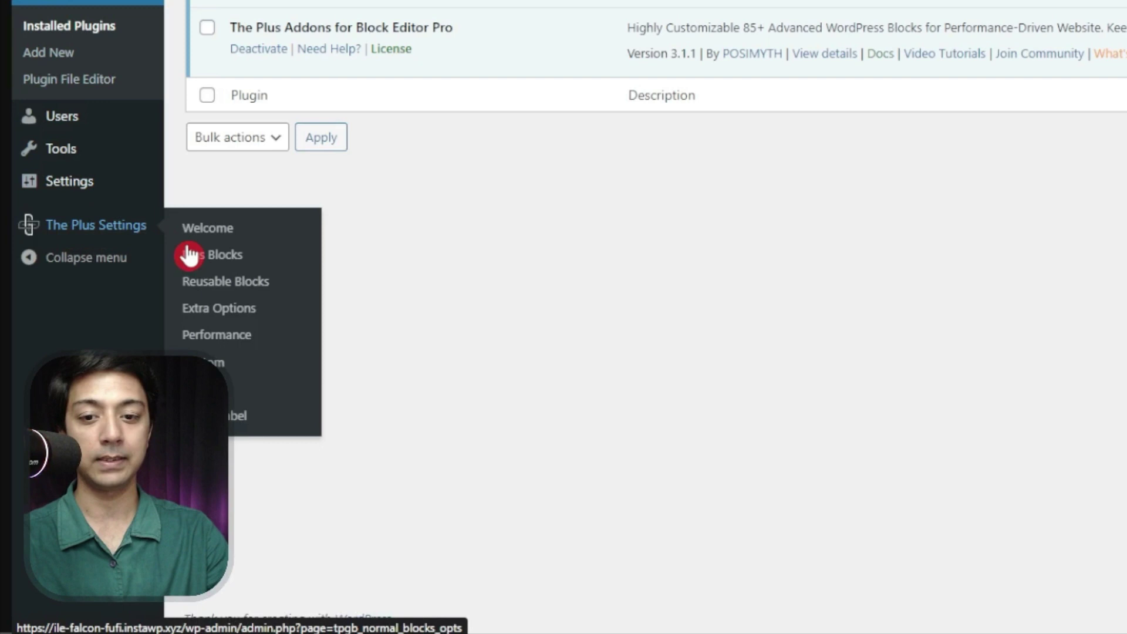
# Set Event Tracking to Enable in The Plus Settings Extra Options.
pyautogui.click(221, 311)
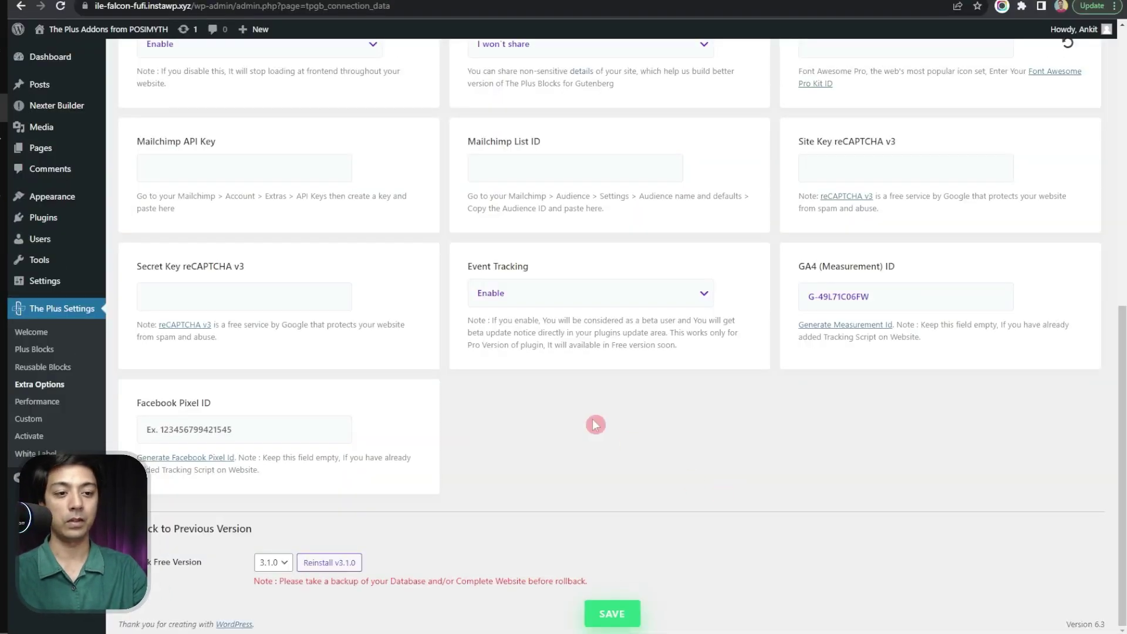
pyautogui.click(707, 294)
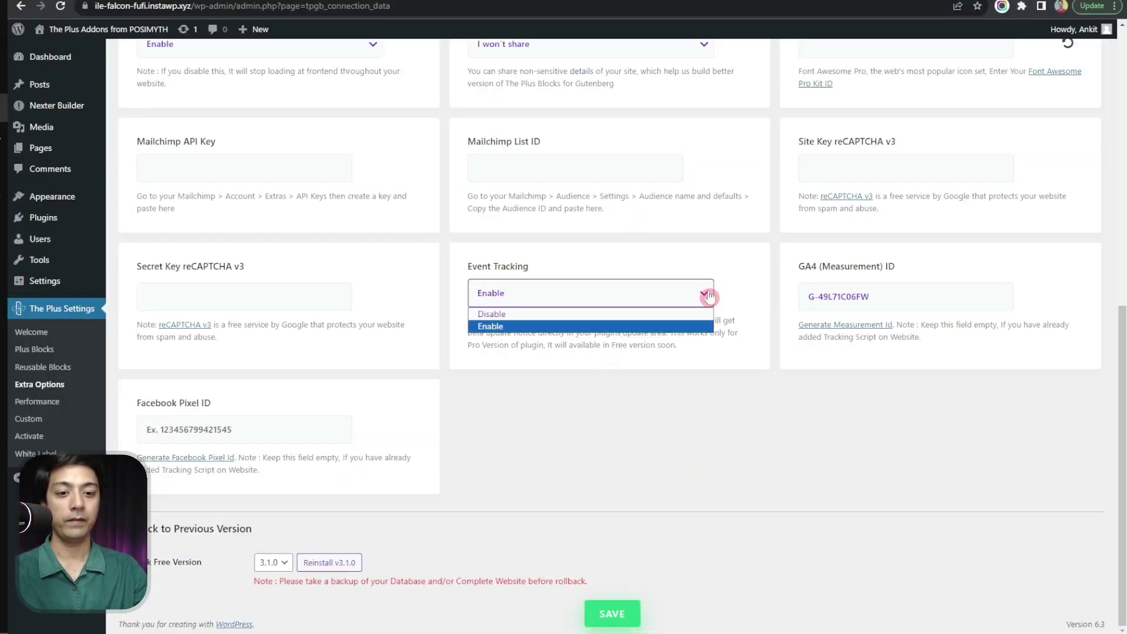
pyautogui.click(535, 315)
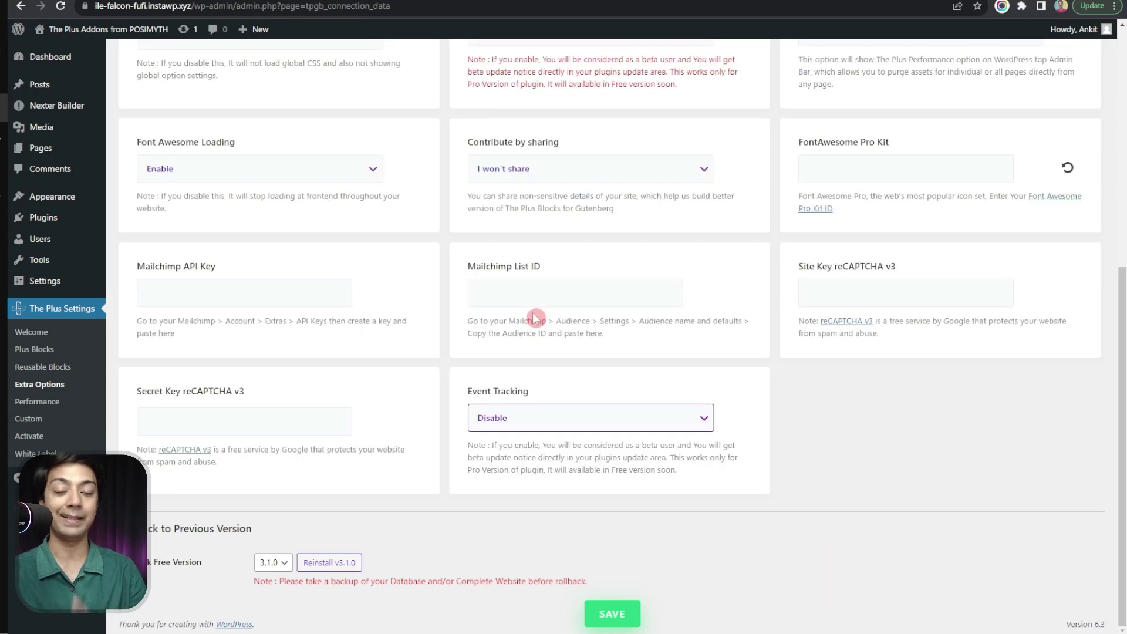
pyautogui.click(592, 429)
pyautogui.click(590, 456)
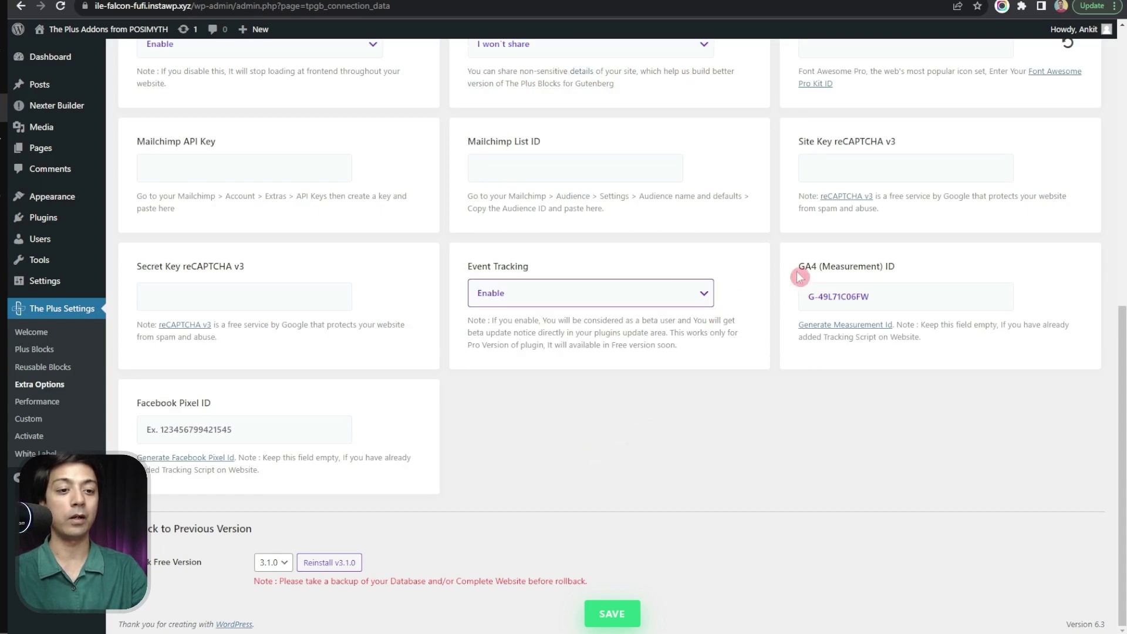
# Check the GA4 Measurement ID value, keep Event Tracking enabled, and save the settings.
pyautogui.click(882, 295)
pyautogui.doubleClick(882, 295)
pyautogui.click(881, 295)
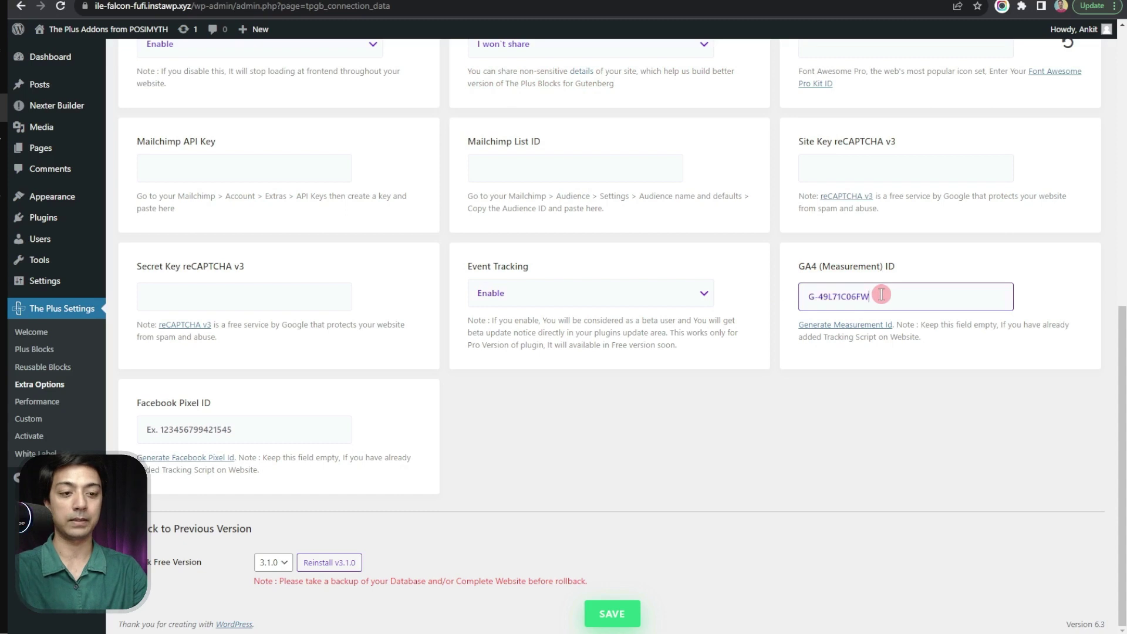
pyautogui.click(895, 396)
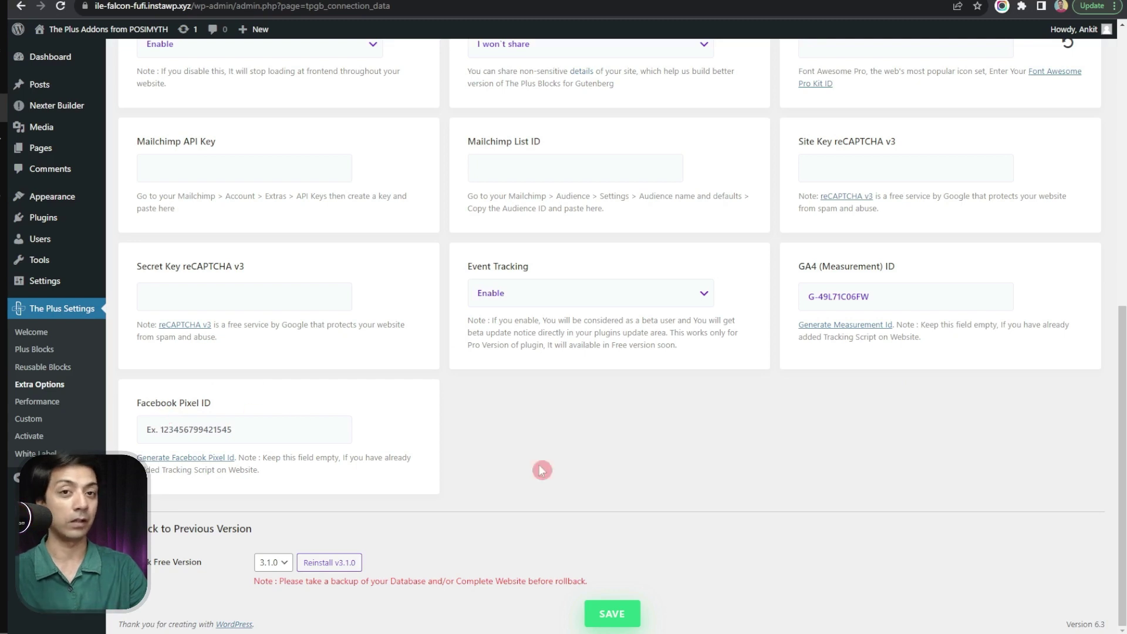
pyautogui.doubleClick(910, 300)
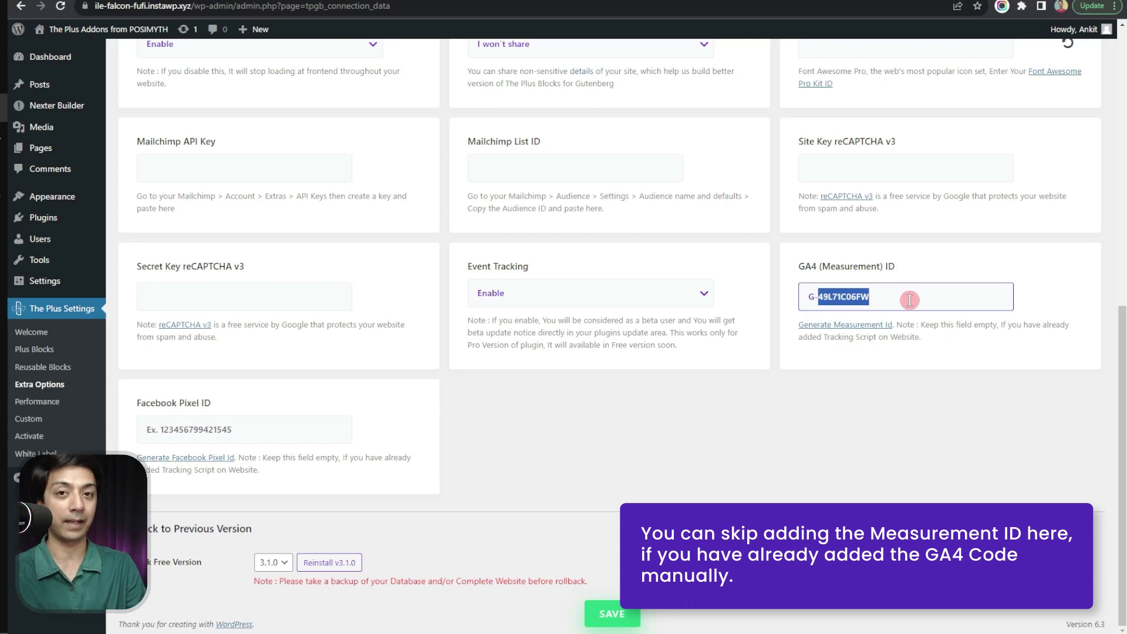
pyautogui.click(628, 297)
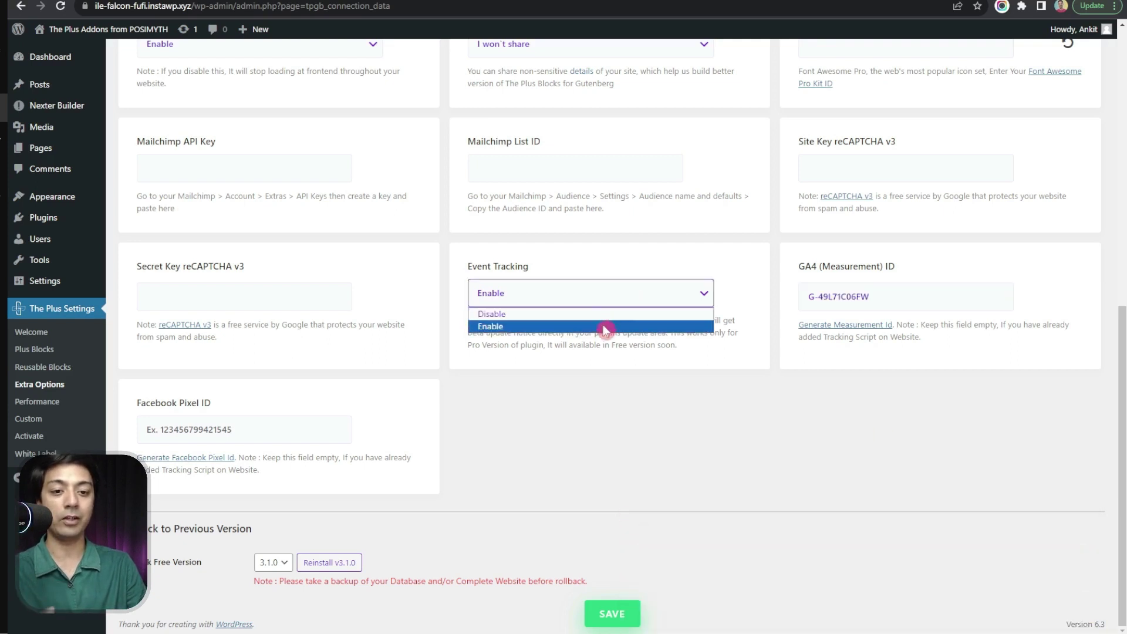
pyautogui.click(611, 448)
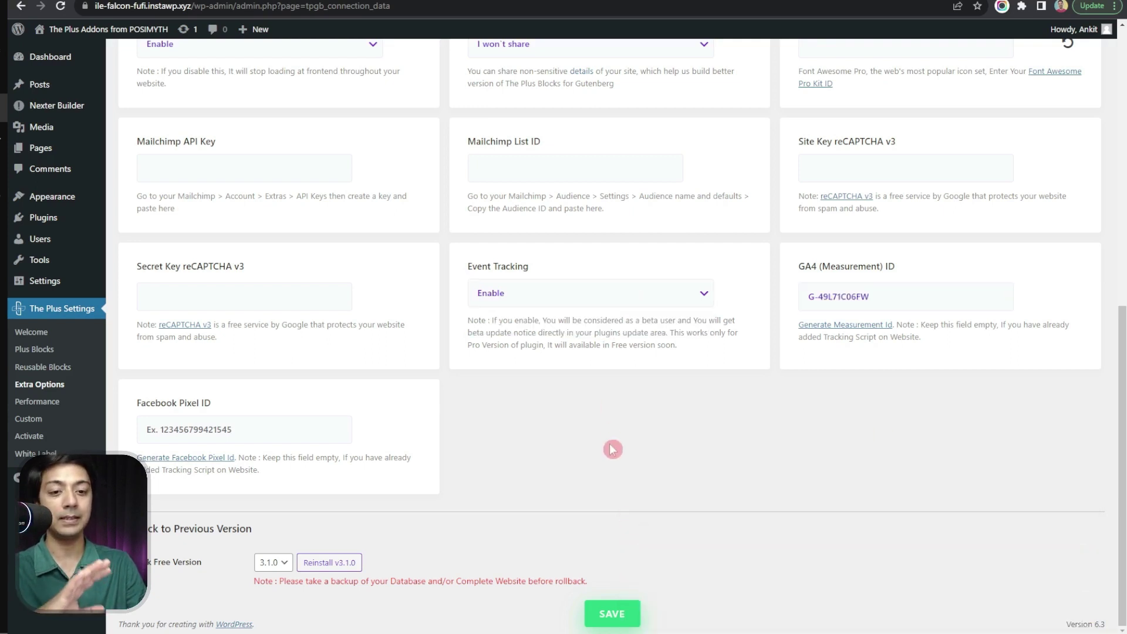
pyautogui.click(624, 614)
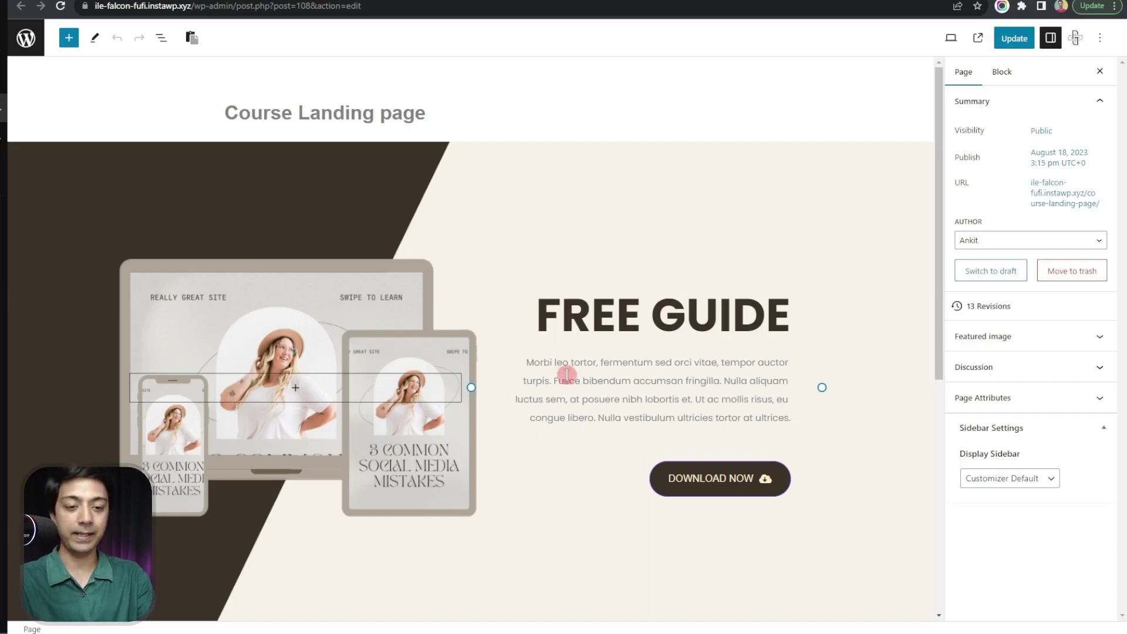
# Select the DOWNLOAD NOW button block and expand its Advanced > Event Tracking settings.
pyautogui.click(627, 382)
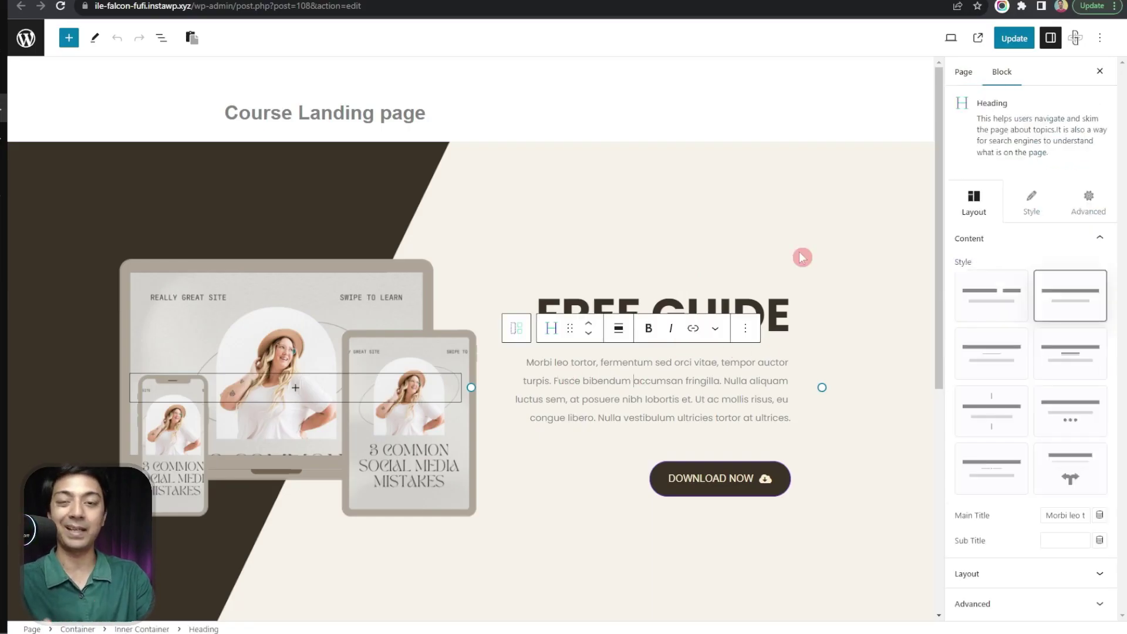
pyautogui.scroll(-3, 802, 257)
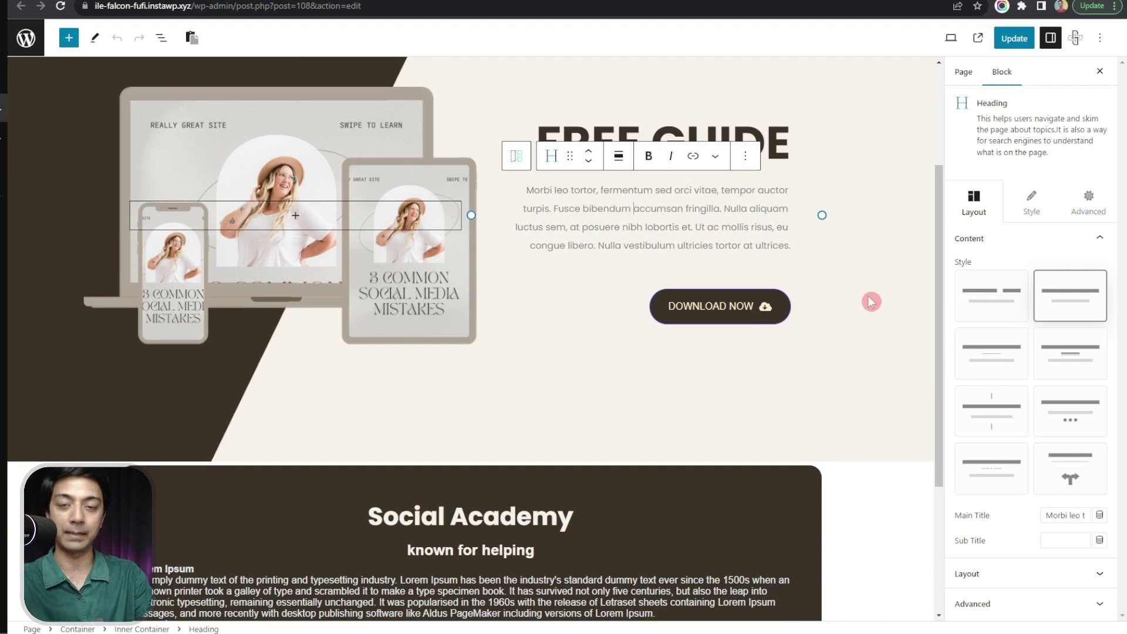
pyautogui.click(641, 307)
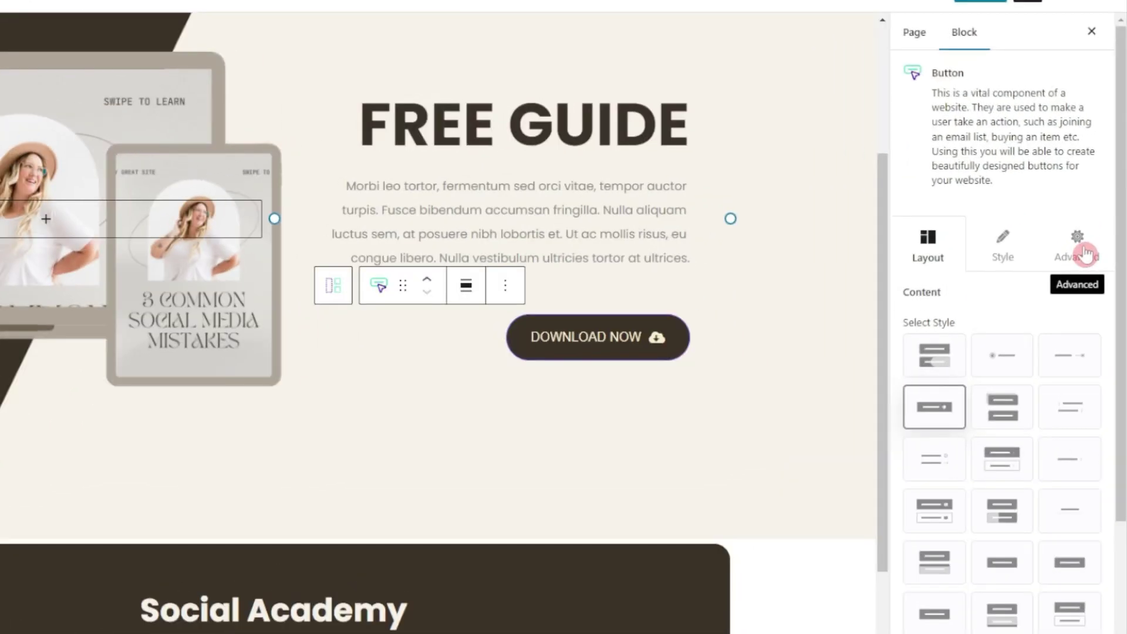
pyautogui.click(1088, 235)
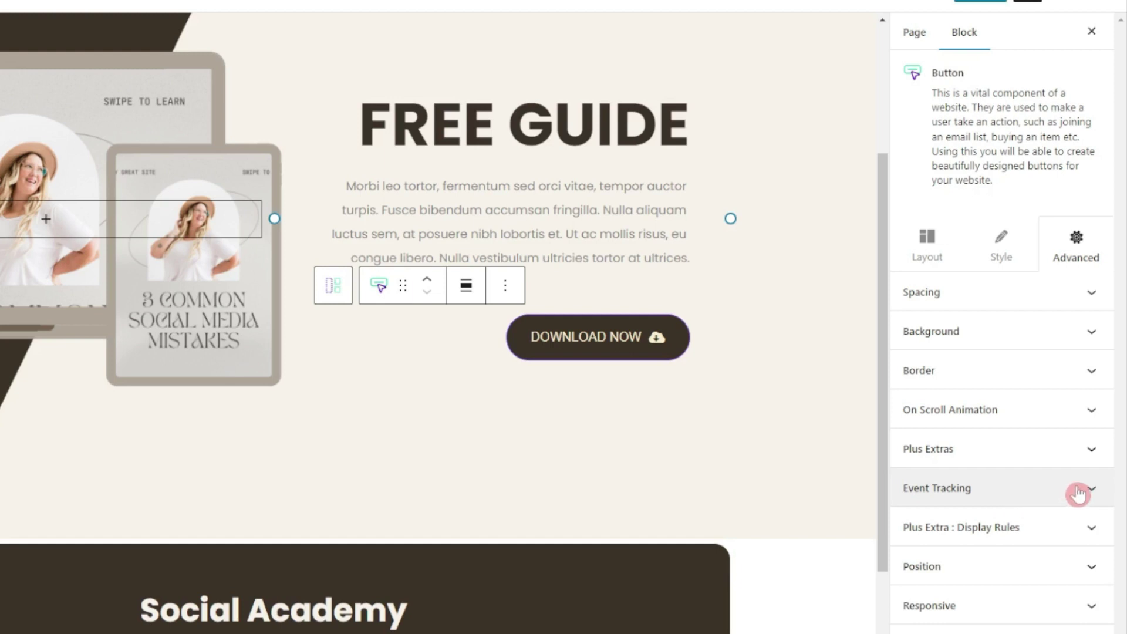
pyautogui.click(1095, 495)
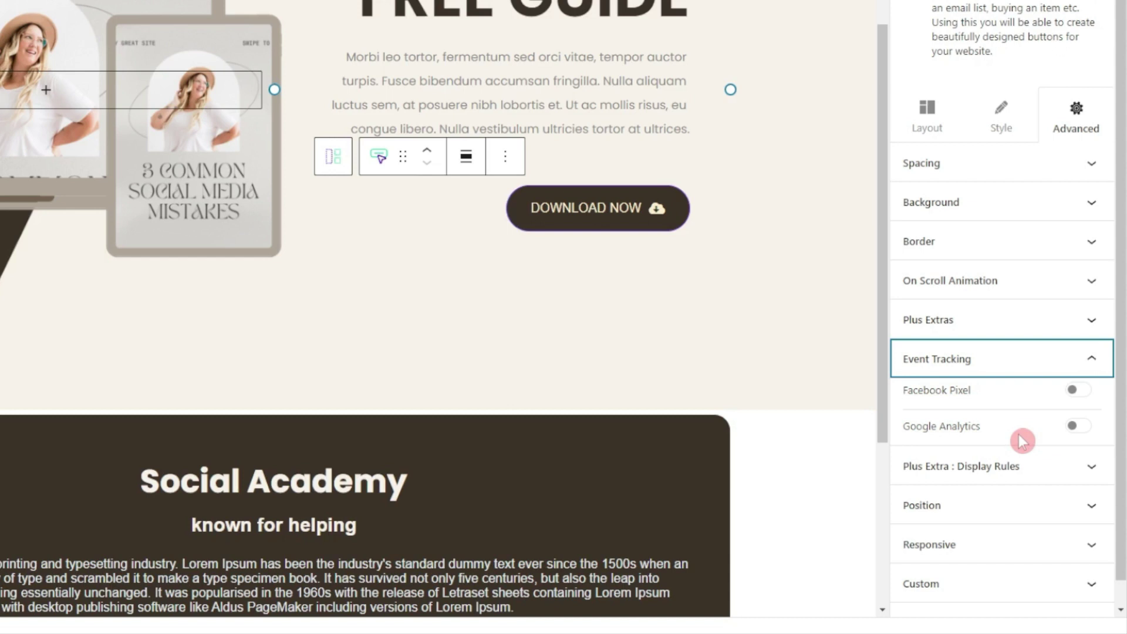
# Turn on Google Analytics tracking with the Recommended event type and list its events.
pyautogui.click(1079, 427)
pyautogui.scroll(-3, 977, 351)
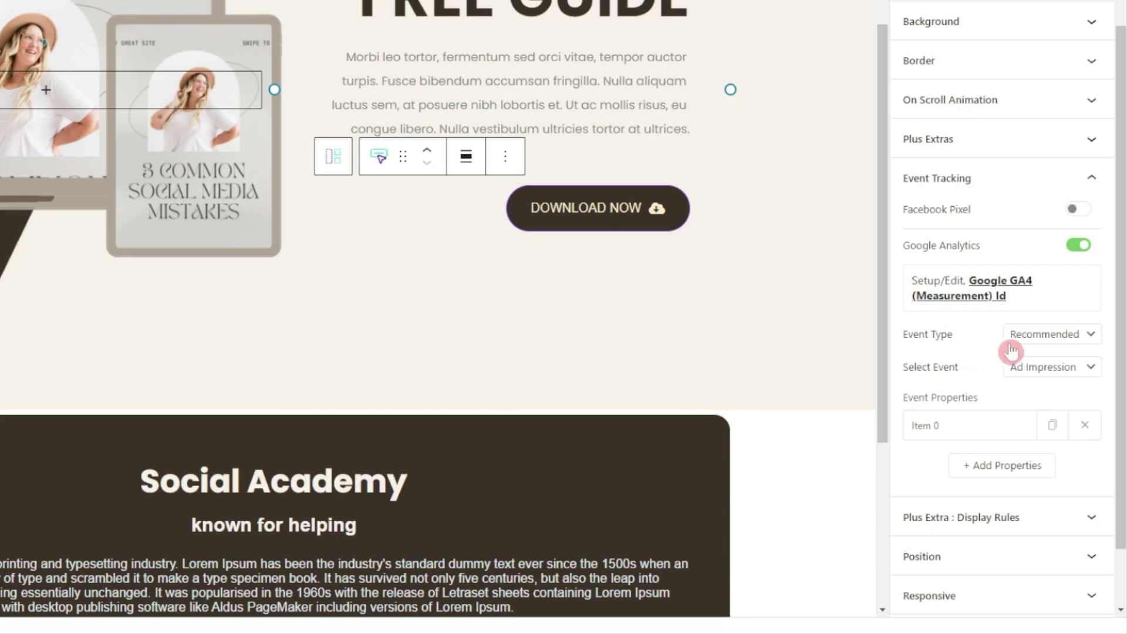
pyautogui.click(1091, 337)
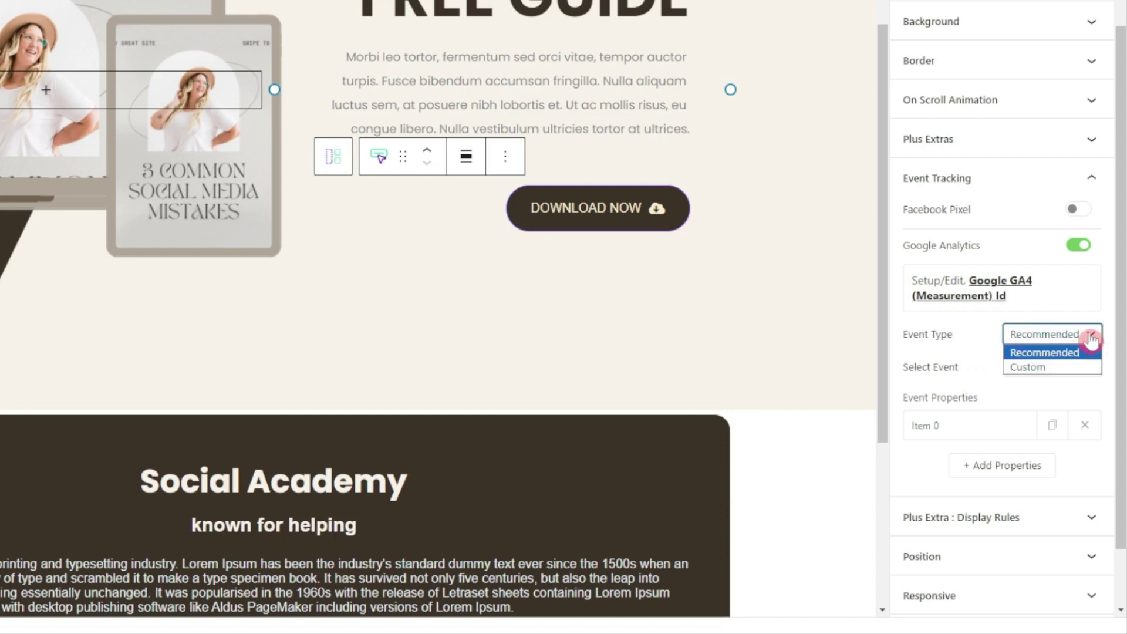
pyautogui.click(1091, 363)
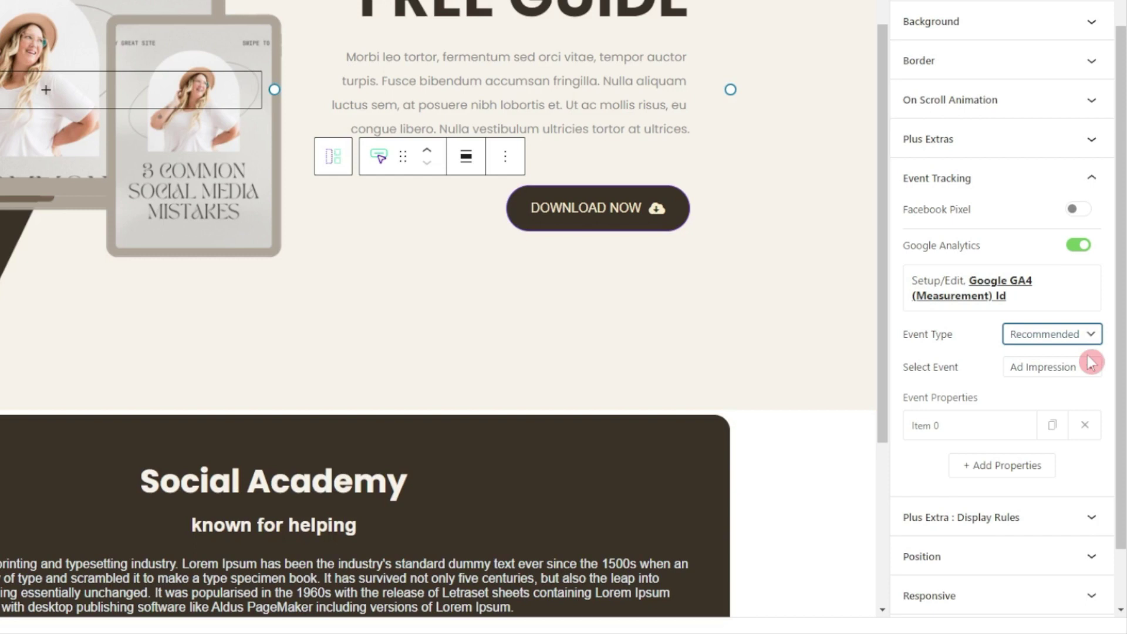
pyautogui.click(1089, 365)
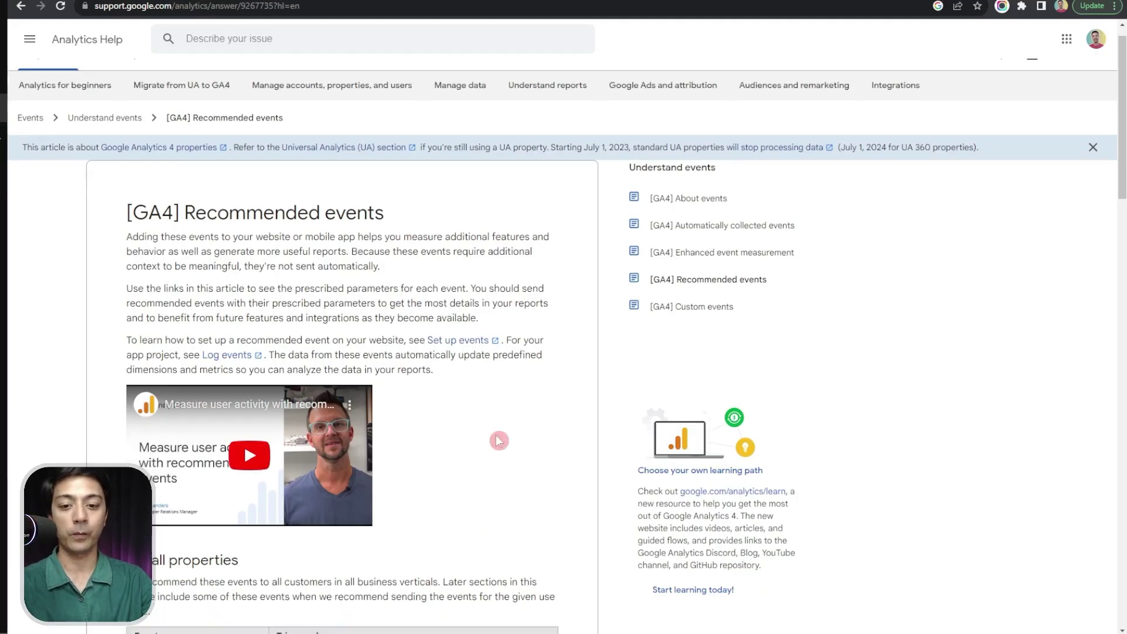
# Scroll the Recommended events article down to the For all properties events table.
pyautogui.scroll(-5, 498, 432)
pyautogui.scroll(-1, 498, 433)
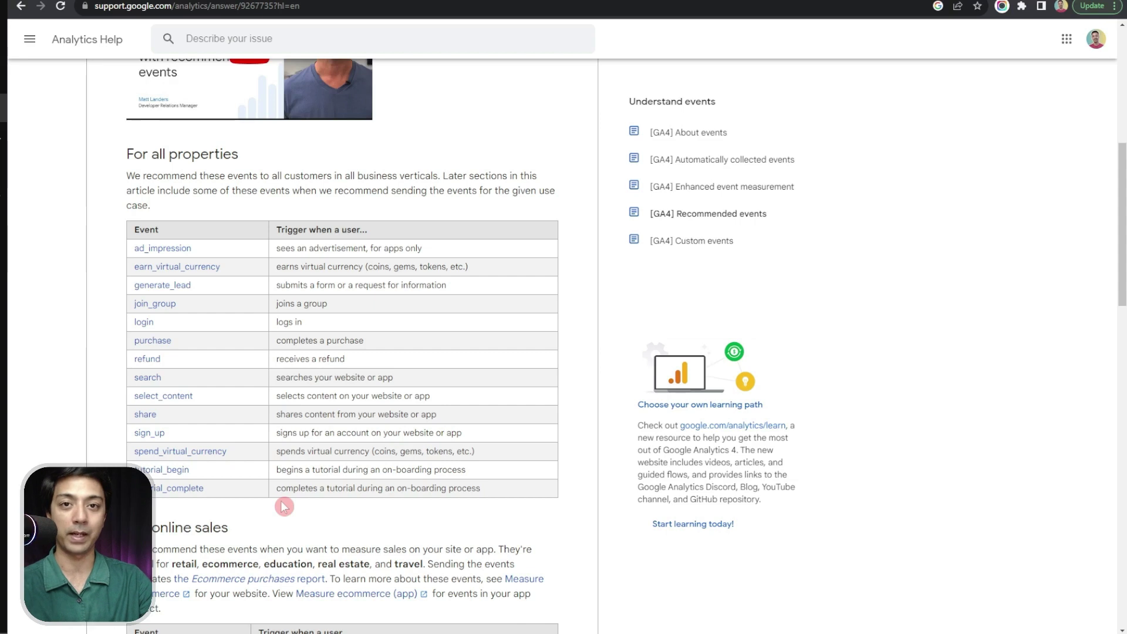
pyautogui.scroll(-1, 285, 507)
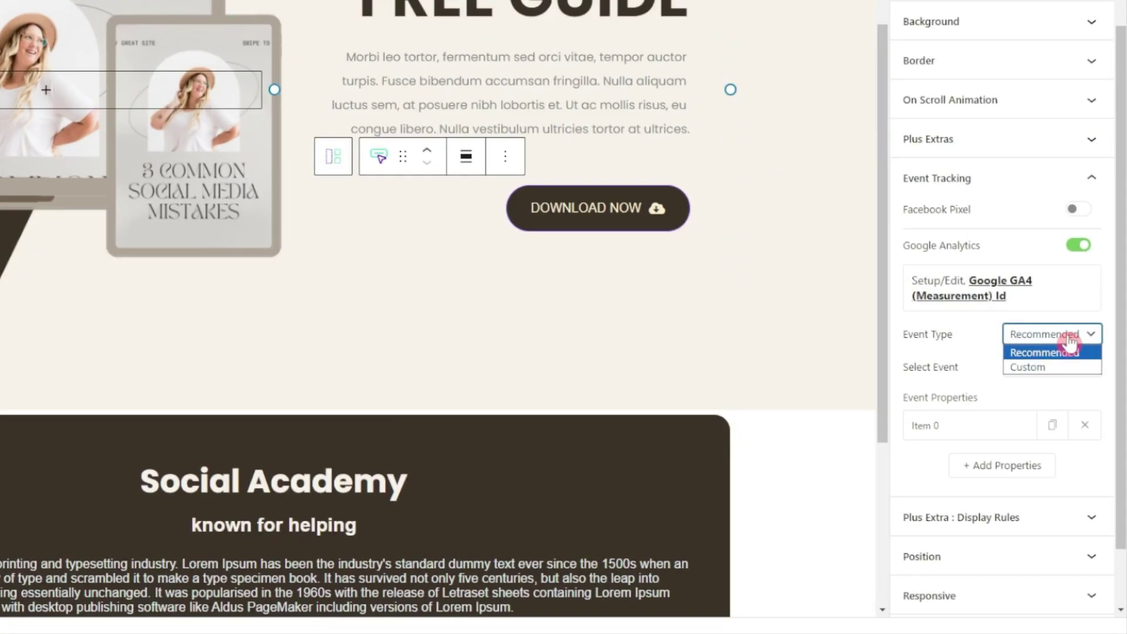
# Switch the event type to Custom and name the event 'Freebie Download'.
pyautogui.click(1051, 369)
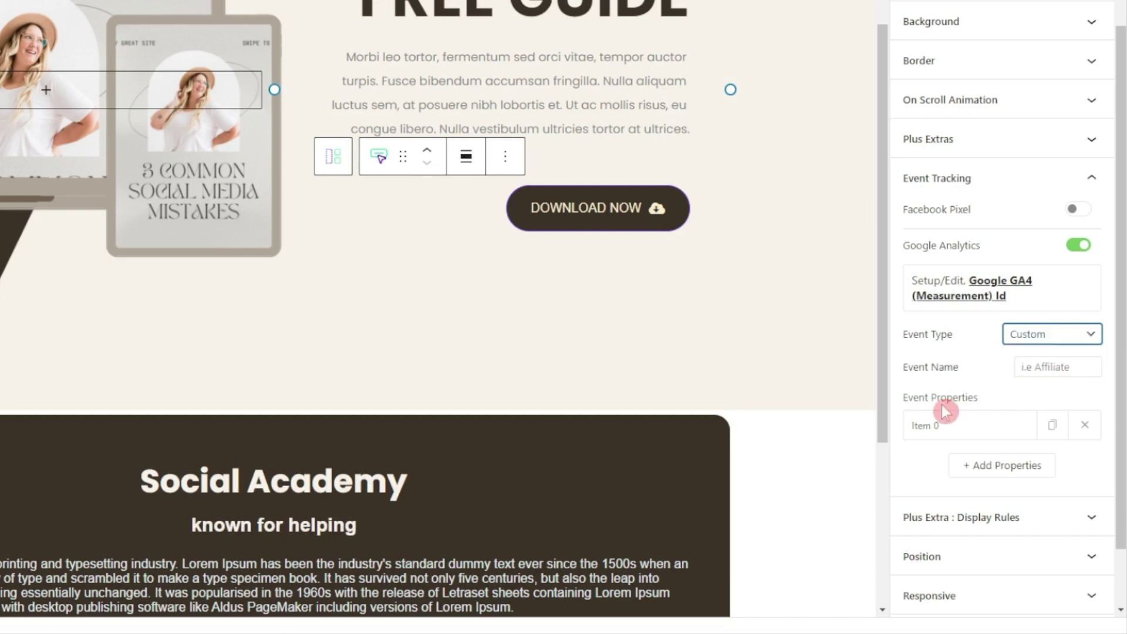
pyautogui.click(1064, 394)
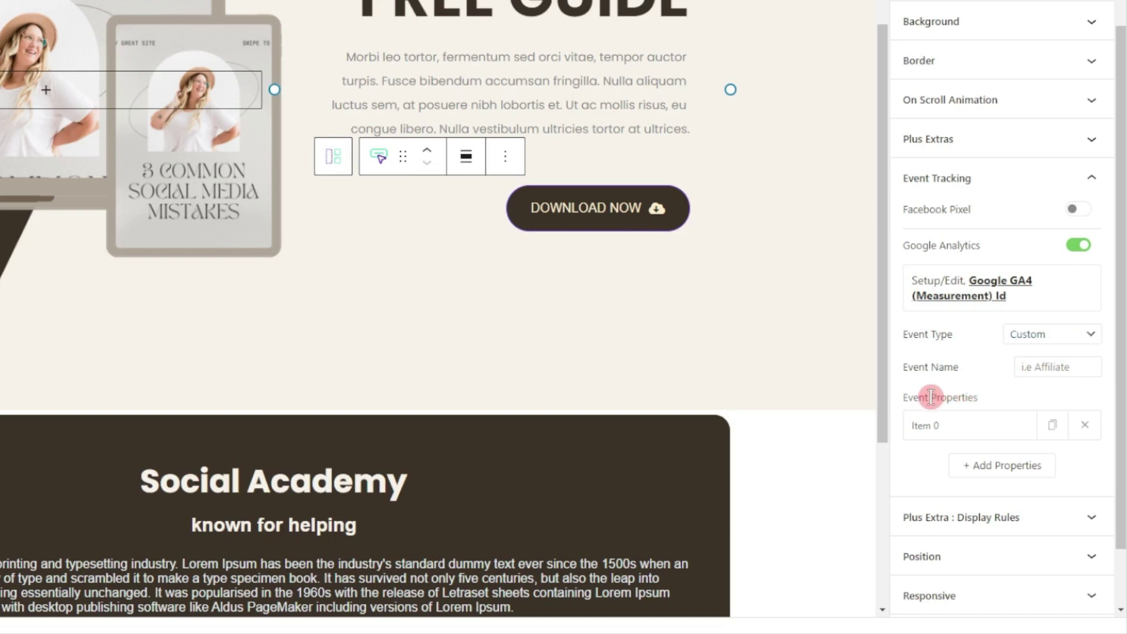
pyautogui.click(1062, 369)
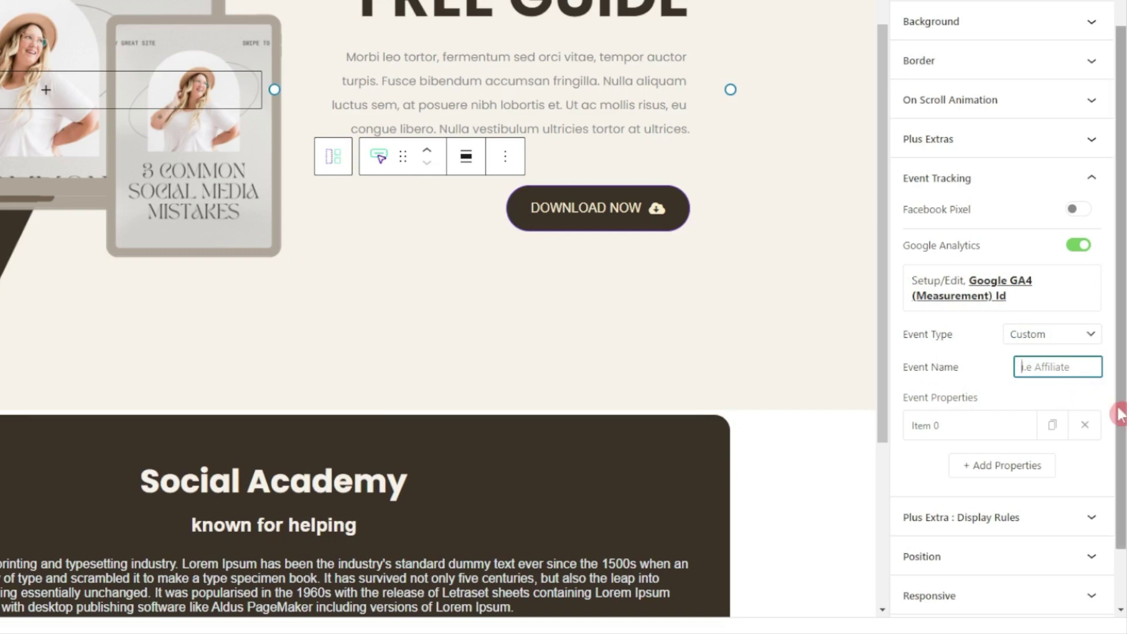
pyautogui.write('Freebie Download')
pyautogui.click(1065, 398)
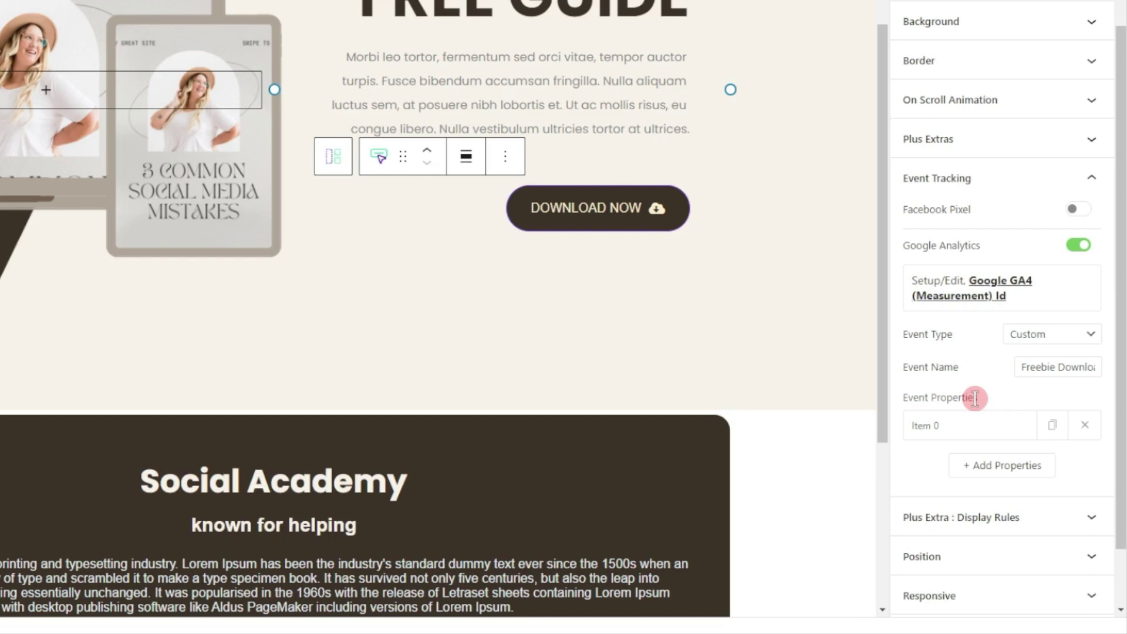
# Set the first event property to Name 'Price', Value 'Free'.
pyautogui.click(961, 434)
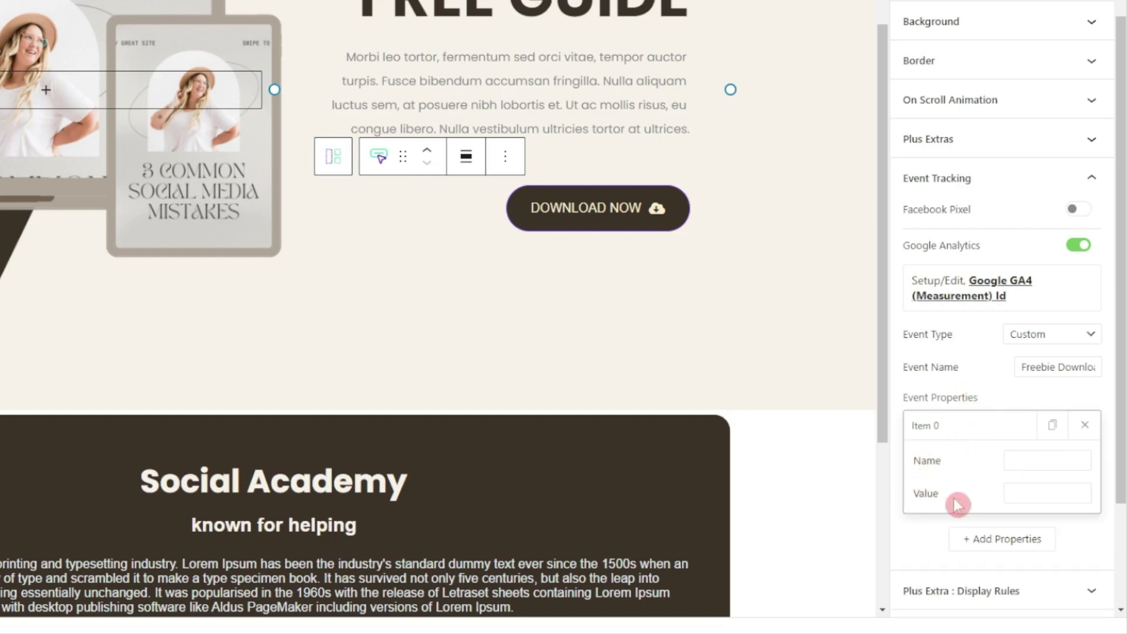
pyautogui.scroll(-2, 969, 352)
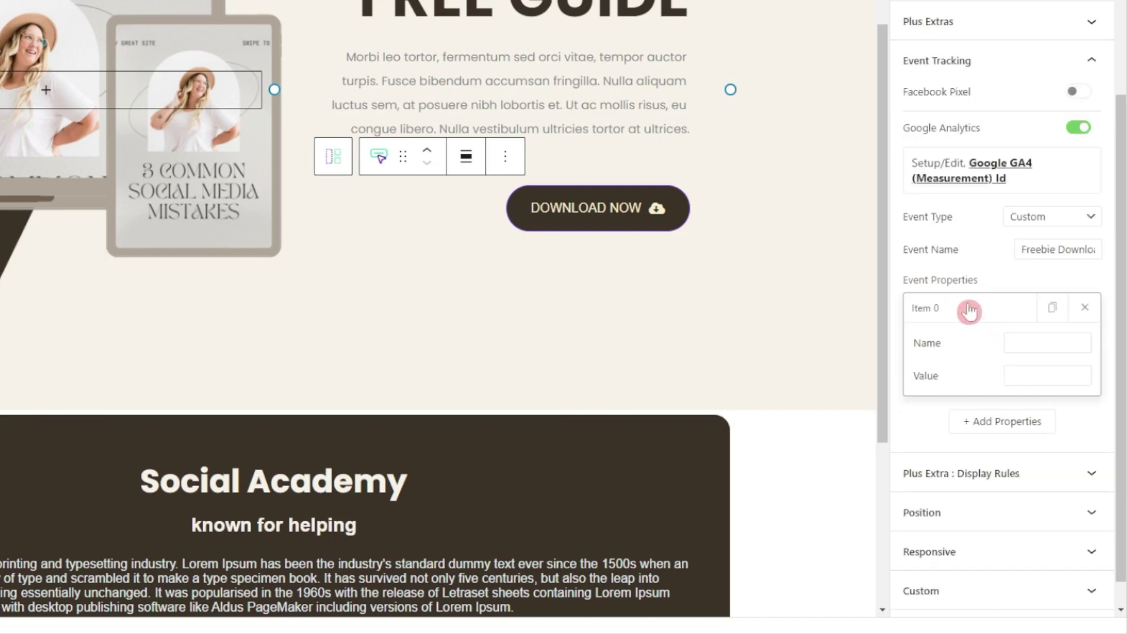
pyautogui.click(1048, 343)
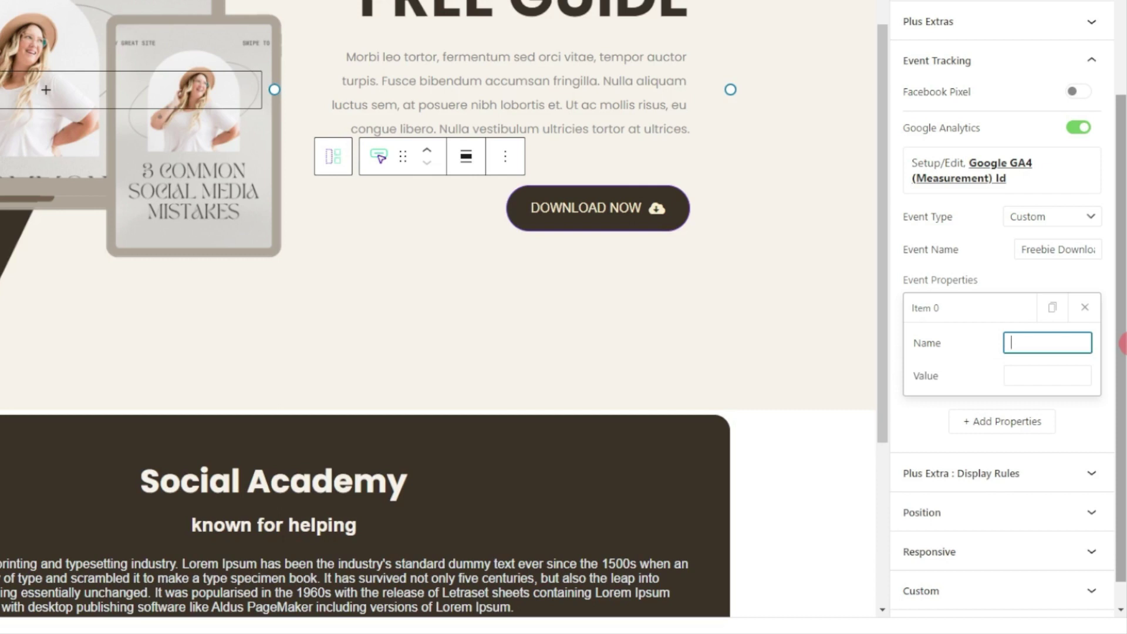
pyautogui.write('Price')
pyautogui.press('Tab')
pyautogui.write('Free')
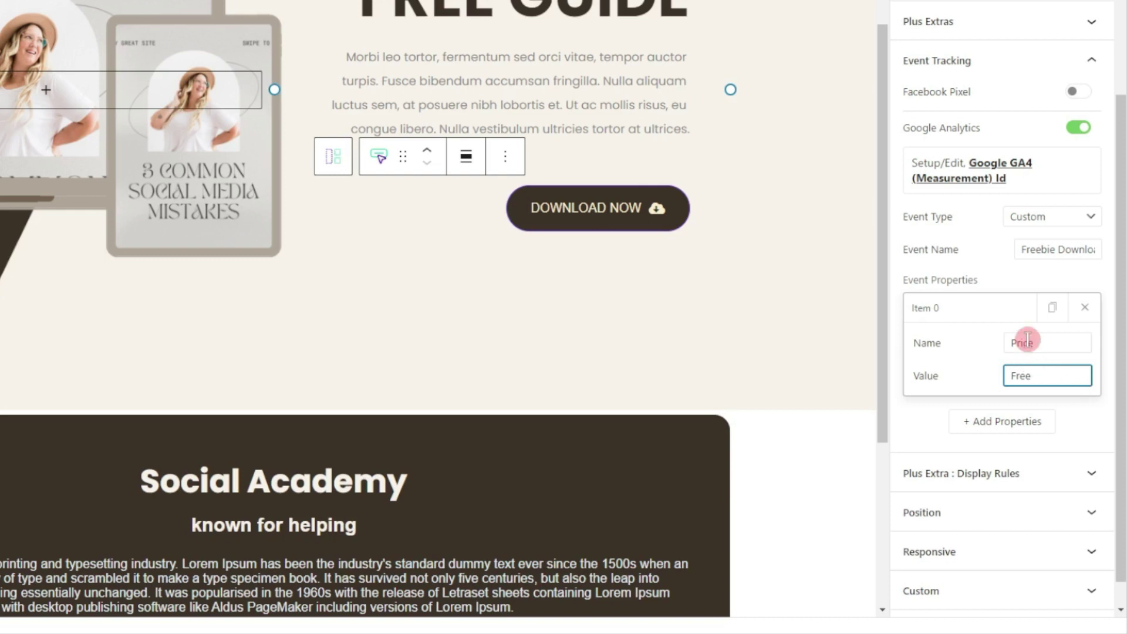
pyautogui.click(1010, 307)
# Add a second event property with Name 'Language', Value 'English'.
pyautogui.click(994, 395)
pyautogui.click(994, 393)
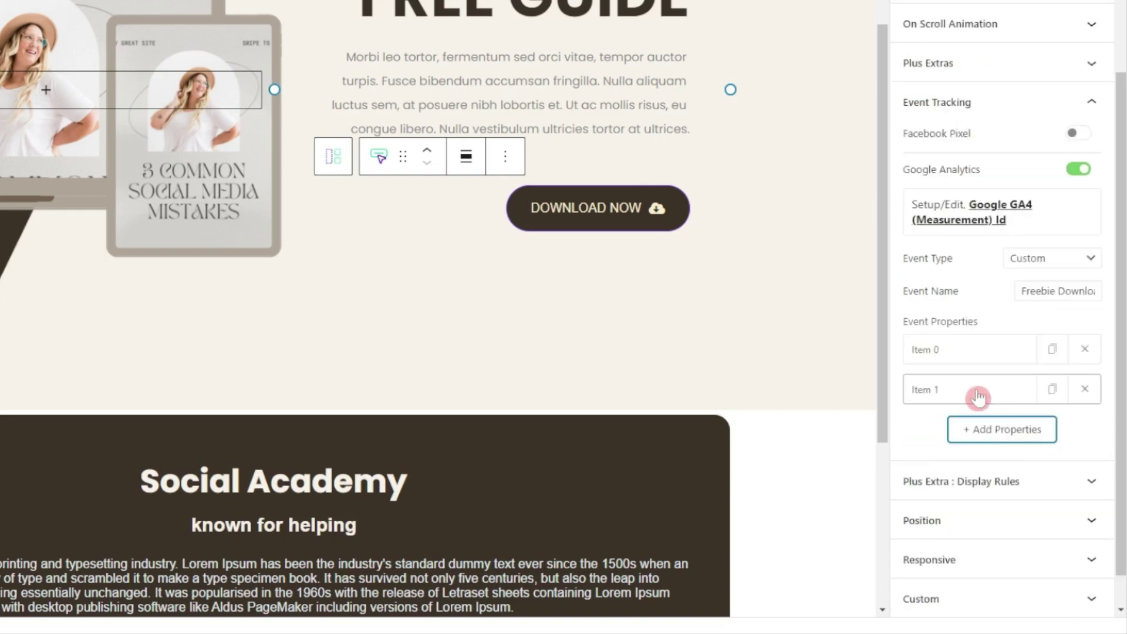
pyautogui.write('Language')
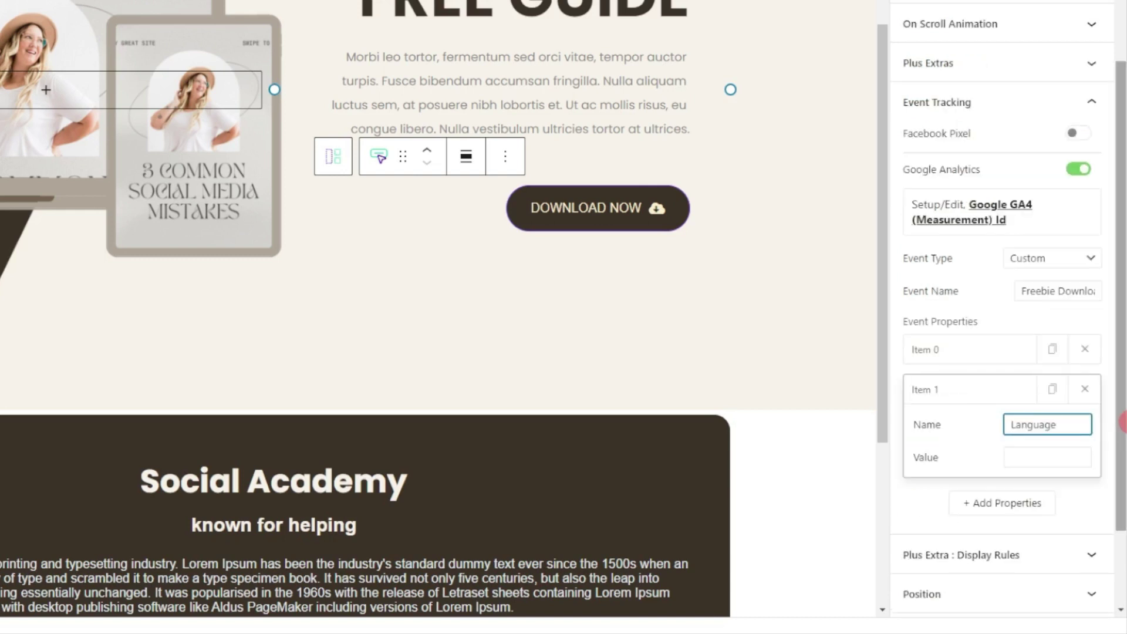
pyautogui.press('Tab')
pyautogui.write('English')
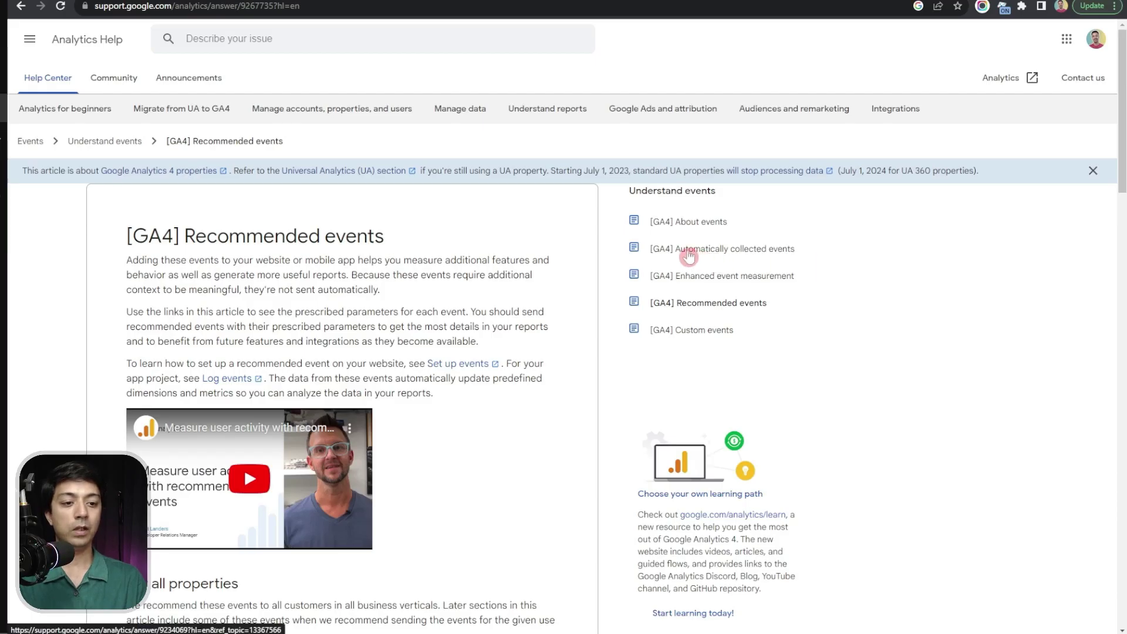
# Open the '[GA4] Automatically collected events' help article.
pyautogui.click(764, 251)
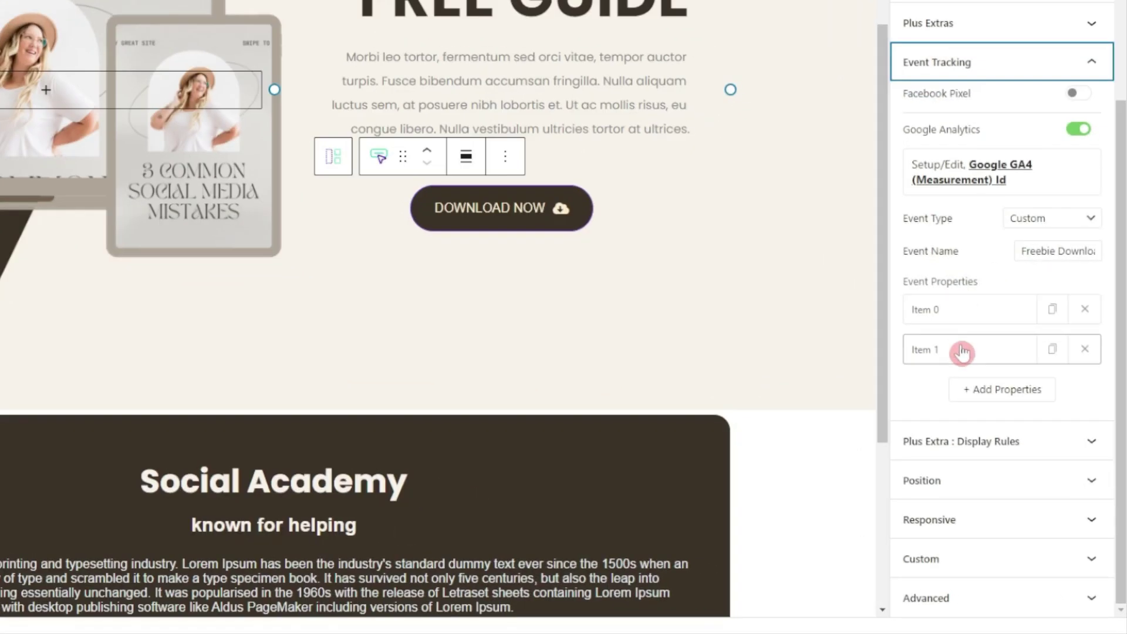
# Review the Price: Free and Language: English properties, then show the button's Layout settings.
pyautogui.click(975, 314)
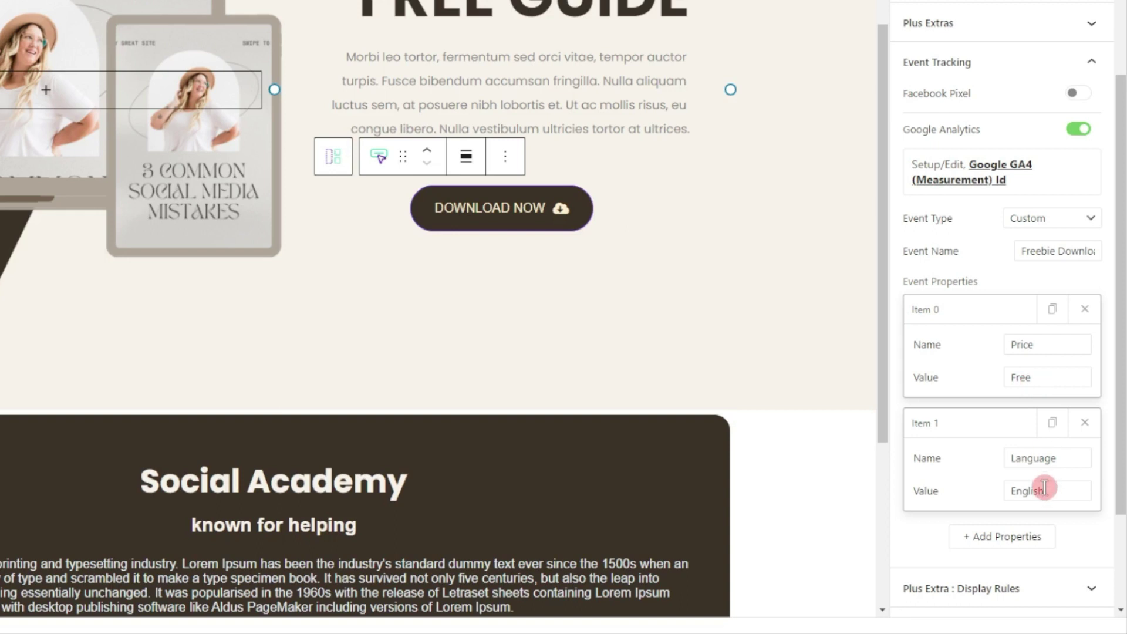
pyautogui.click(488, 216)
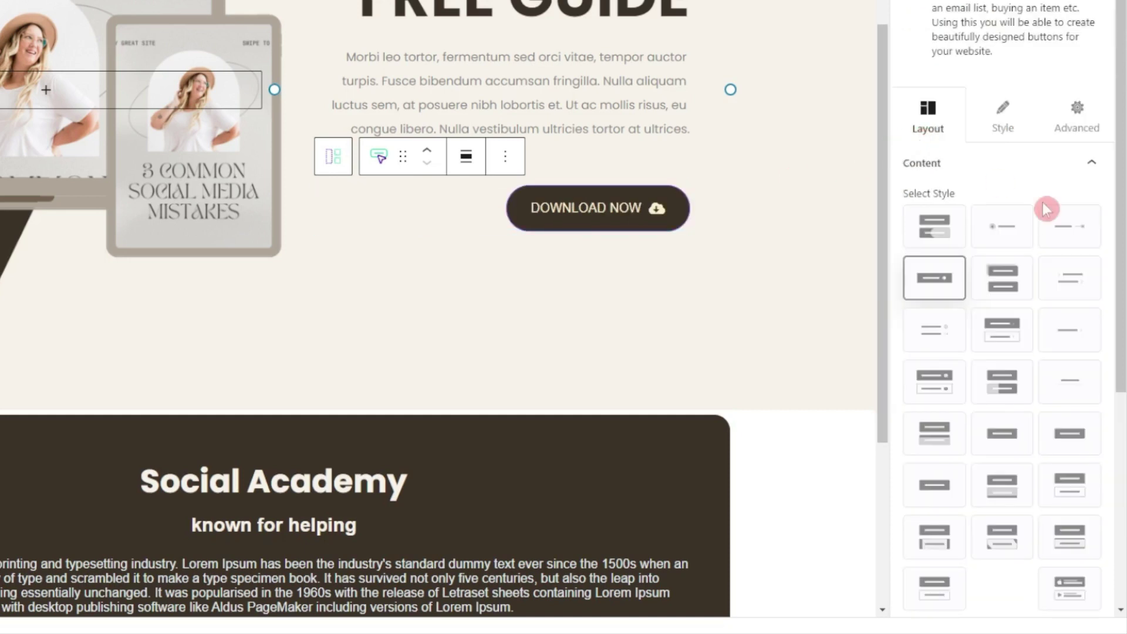
# Link the button to the pasted guide PDF URL, opening in a new window, and update the page.
pyautogui.scroll(-5, 1044, 213)
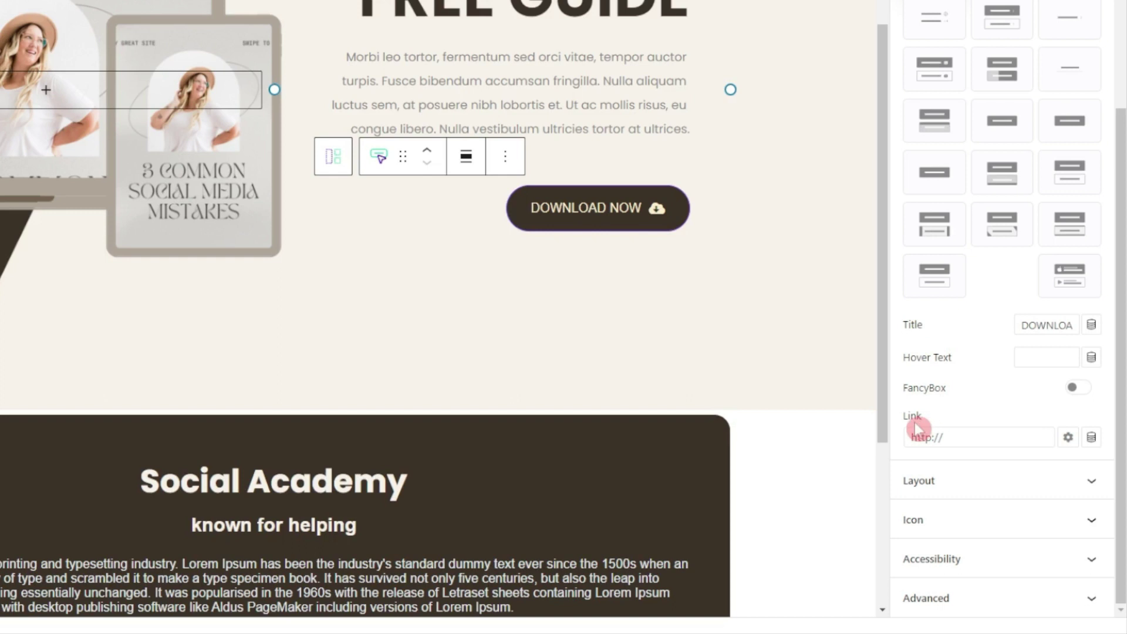
pyautogui.click(974, 437)
pyautogui.hotkey('ctrl', 'v')
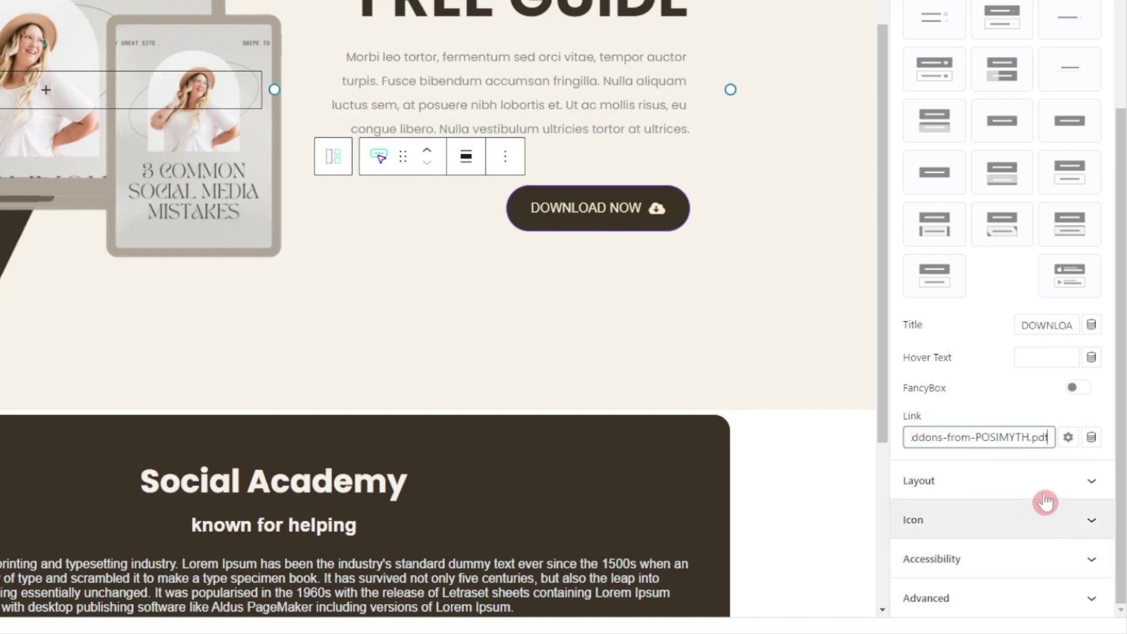
pyautogui.click(1068, 437)
pyautogui.click(941, 464)
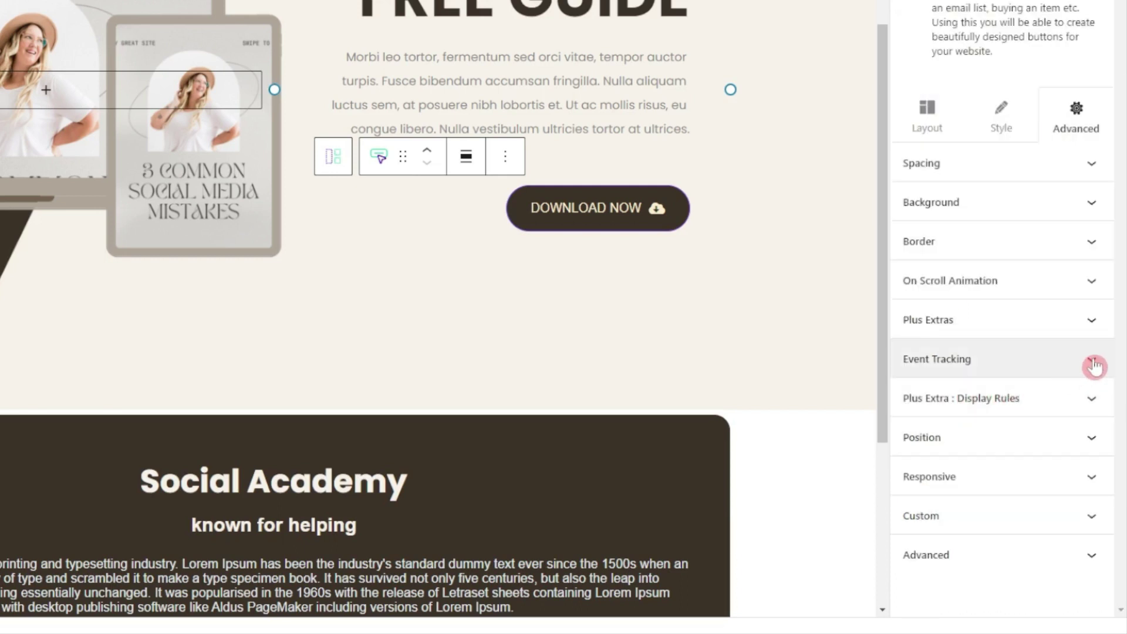
pyautogui.click(1093, 364)
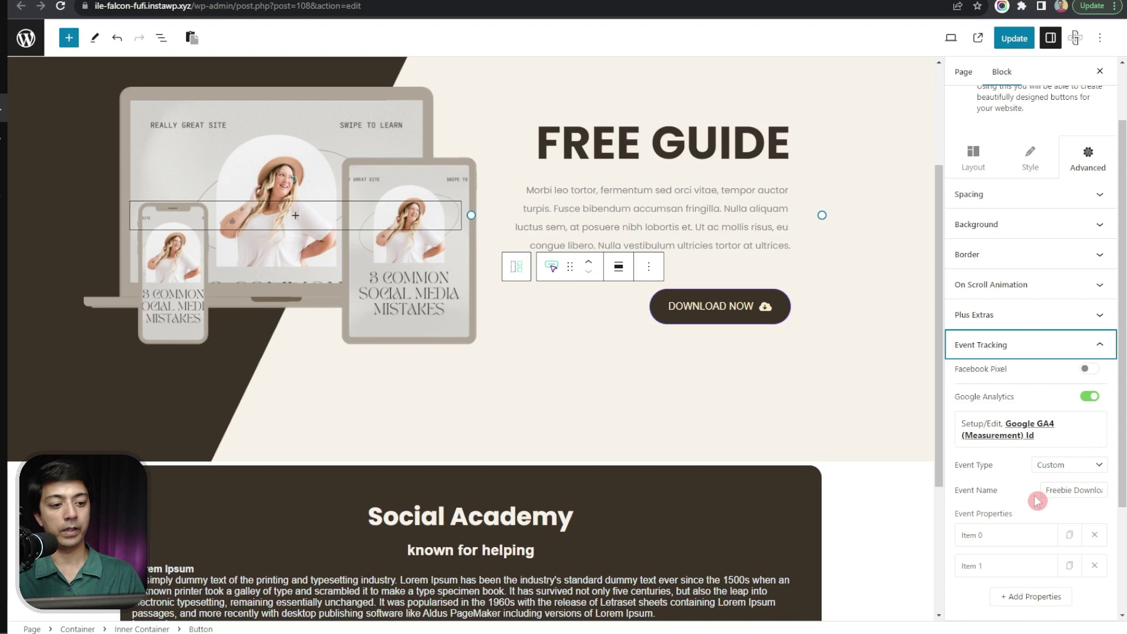
pyautogui.scroll(-3, 1039, 499)
pyautogui.click(1024, 45)
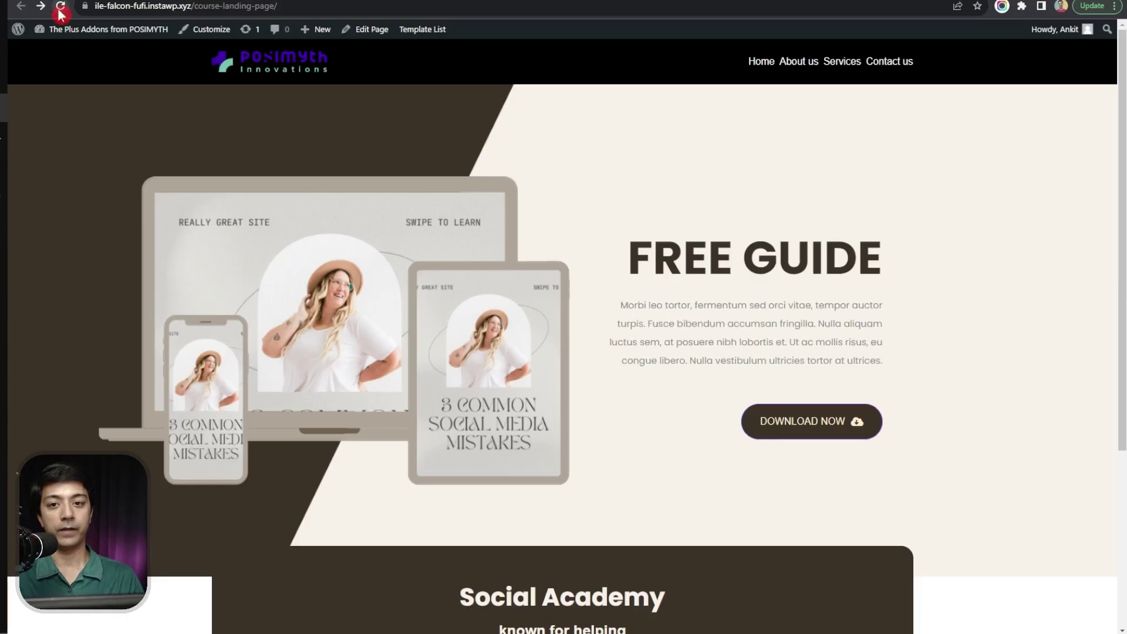
# Reload the landing page, open the GA Events report, and test the DOWNLOAD NOW button.
pyautogui.click(61, 12)
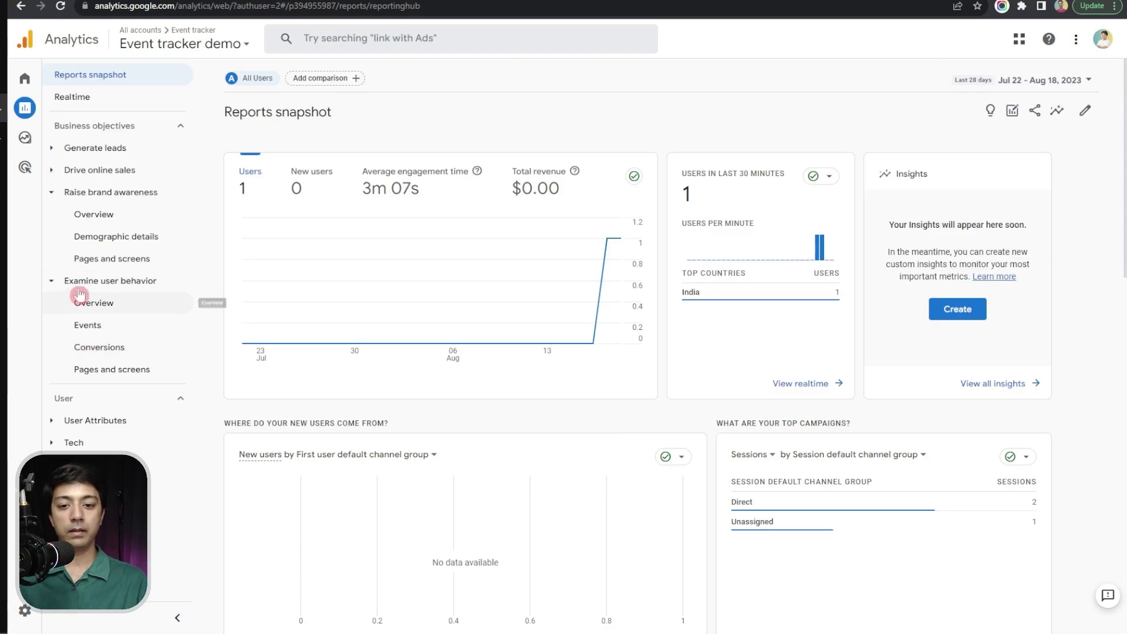
pyautogui.click(88, 330)
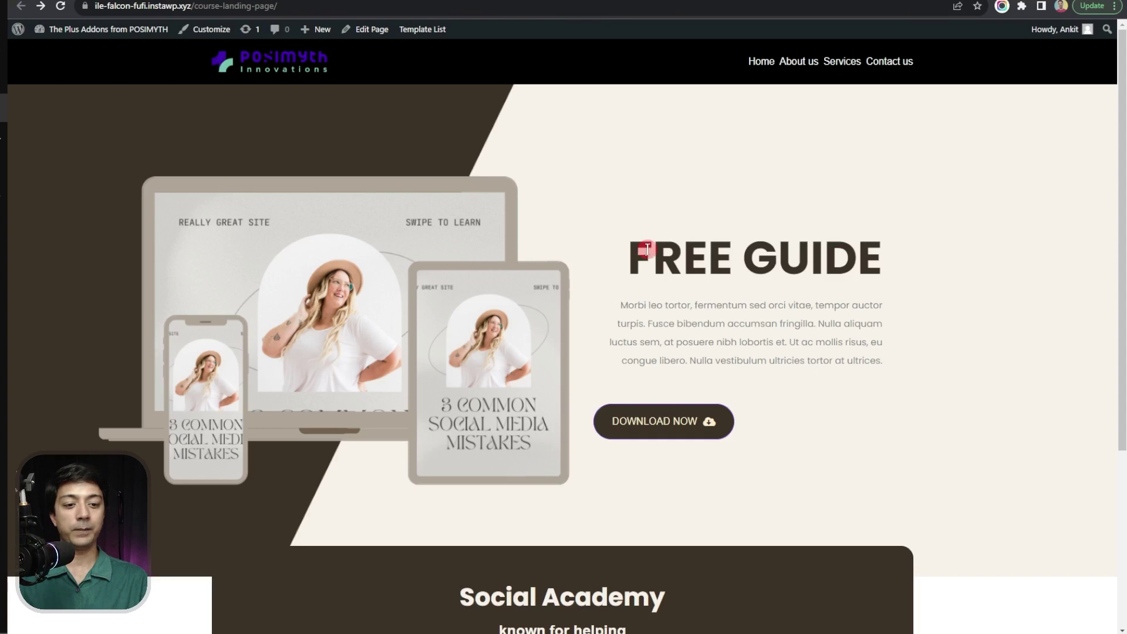
pyautogui.click(667, 422)
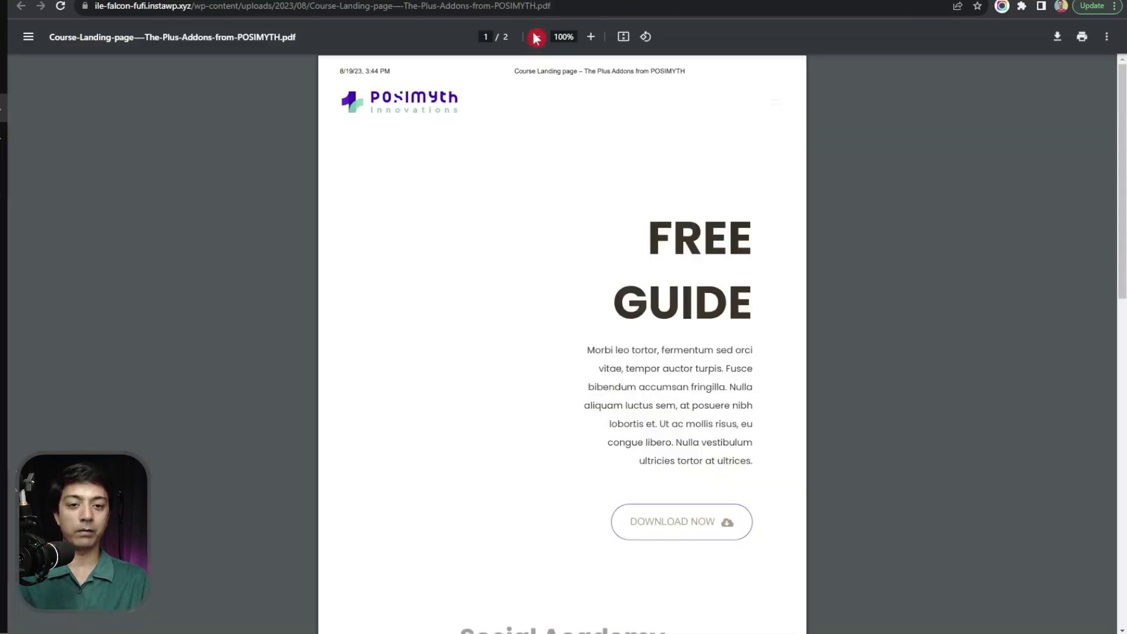
# Go back from the guide PDF to the previous page.
pyautogui.hotkey('alt', 'Left')
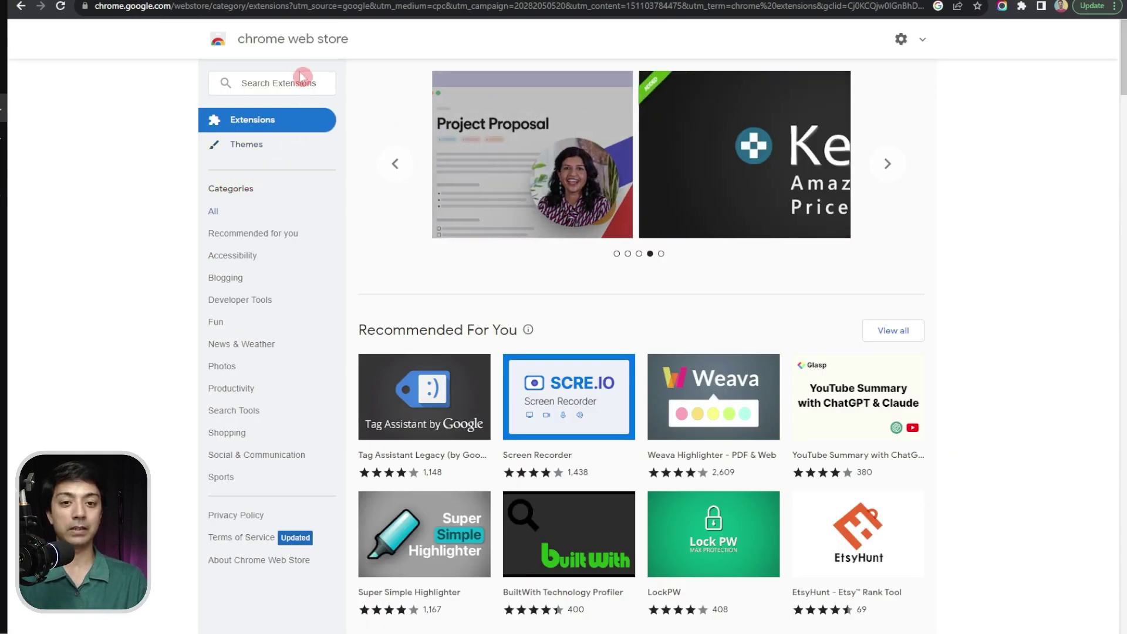
# Search the Web Store for 'analytics debuger' and open the Google Analytics Debugger extension page.
pyautogui.click(280, 78)
pyautogui.write('anal')
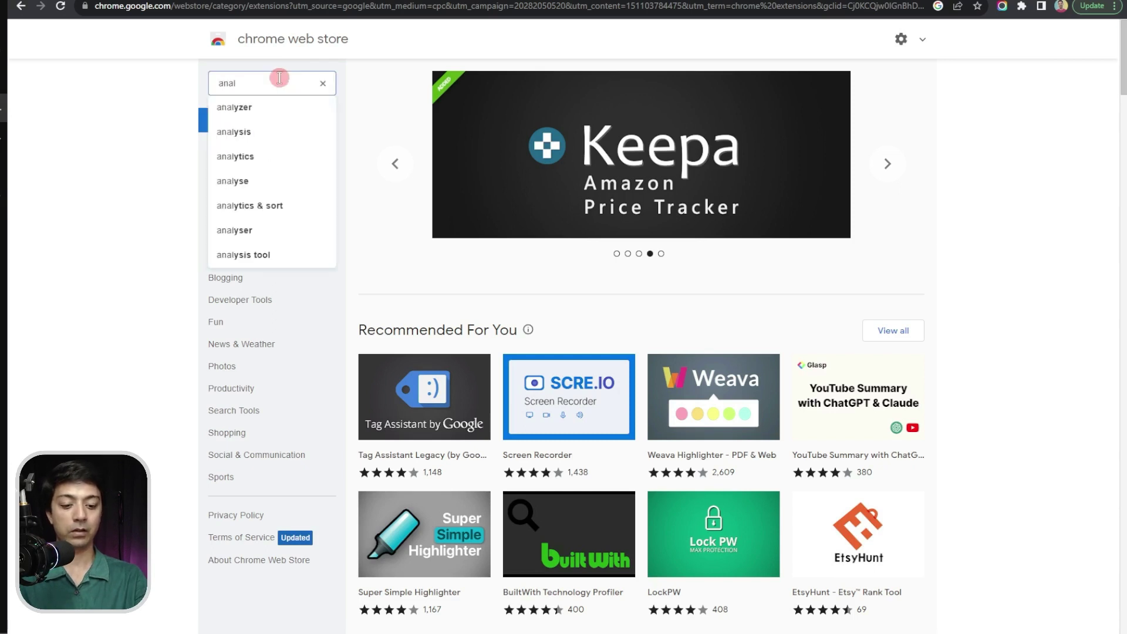
pyautogui.write('ytics debuger')
pyautogui.press('Return')
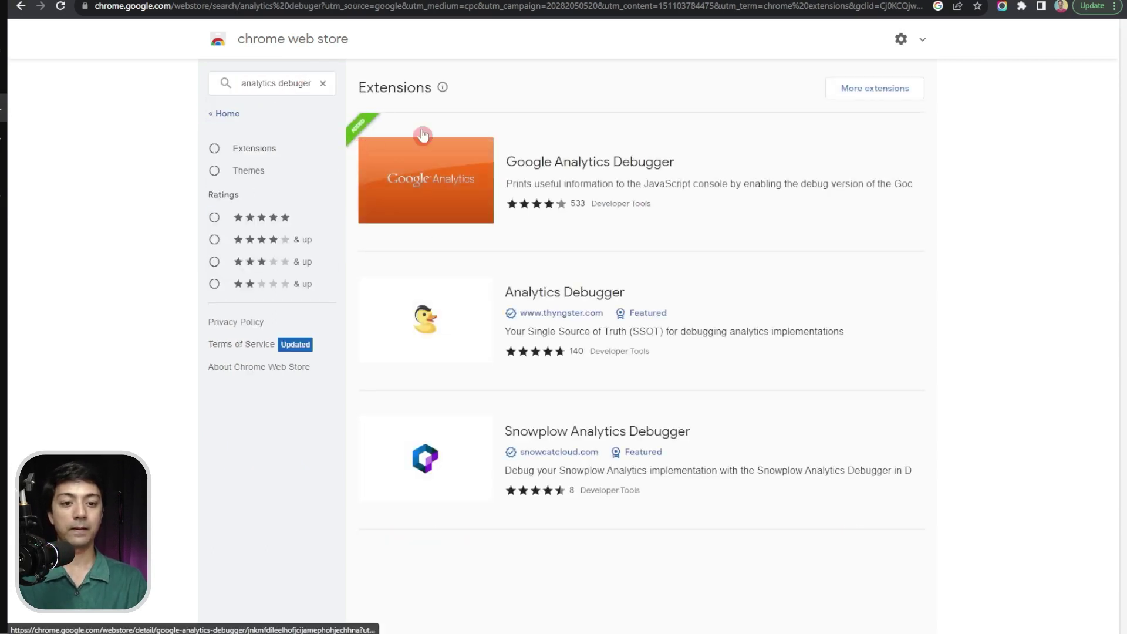
pyautogui.click(604, 156)
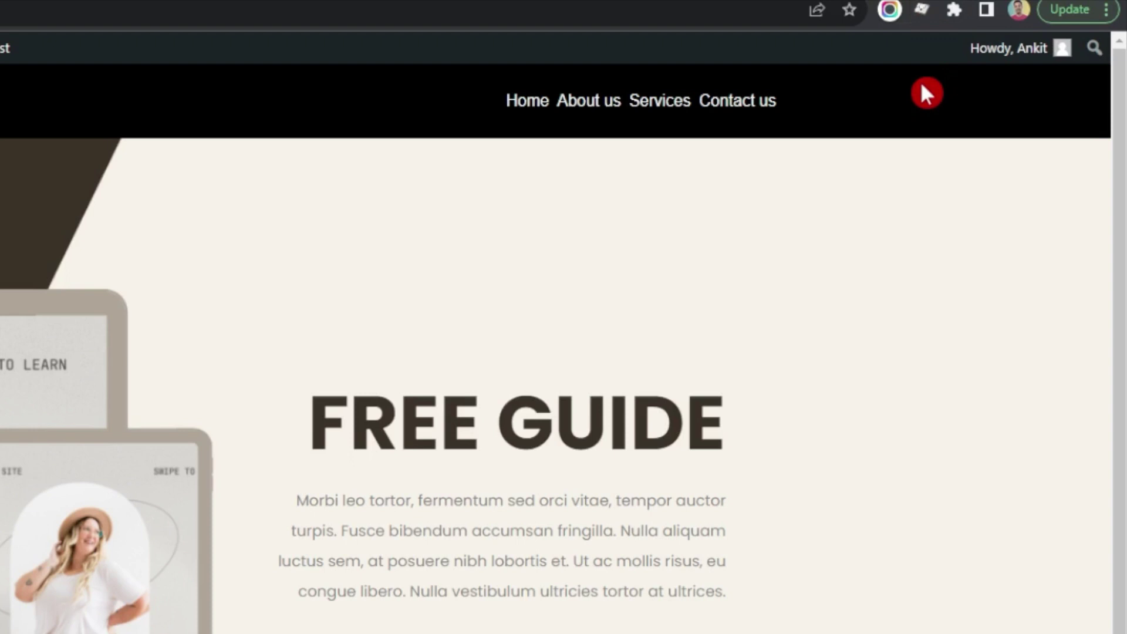
# Turn the GA Debugger extension on and open DebugView from the Analytics Admin settings.
pyautogui.click(926, 8)
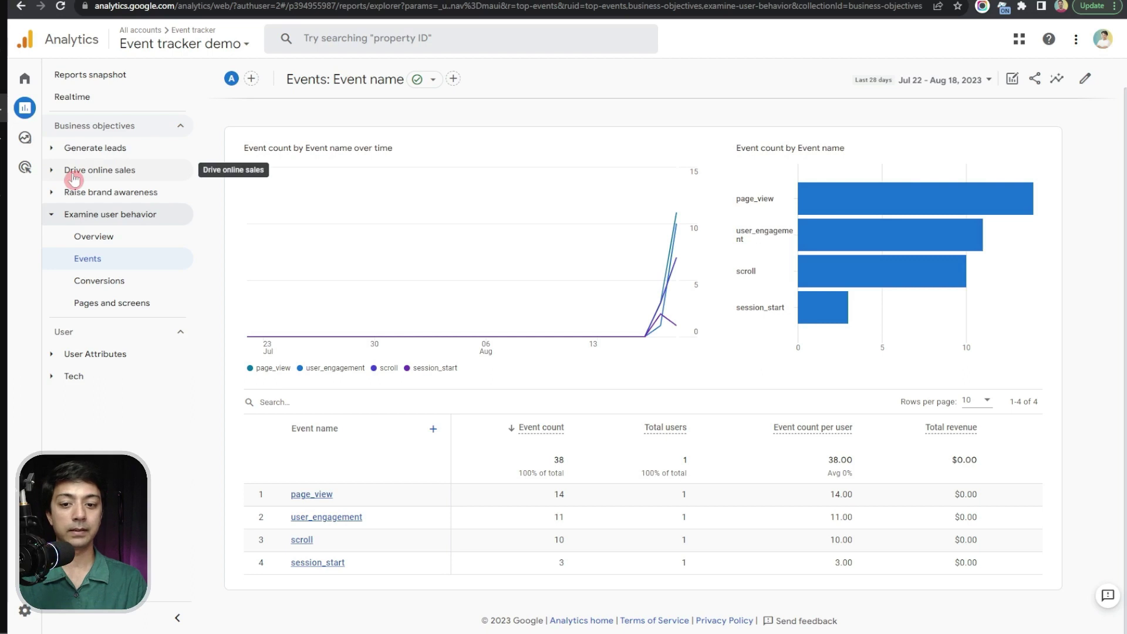
pyautogui.click(24, 611)
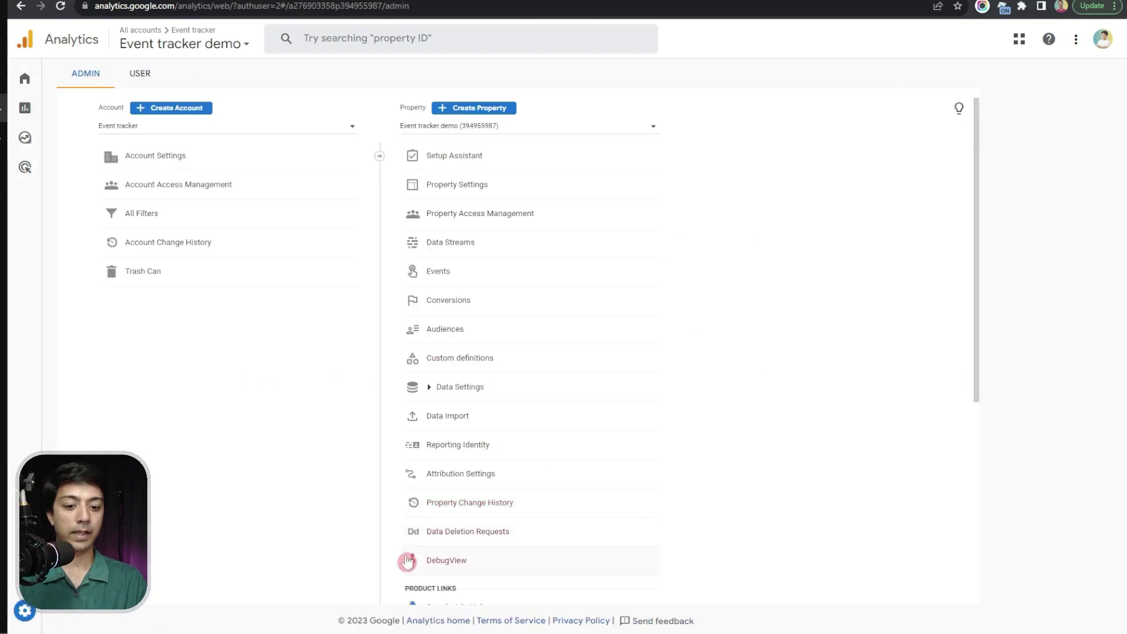
pyautogui.click(479, 565)
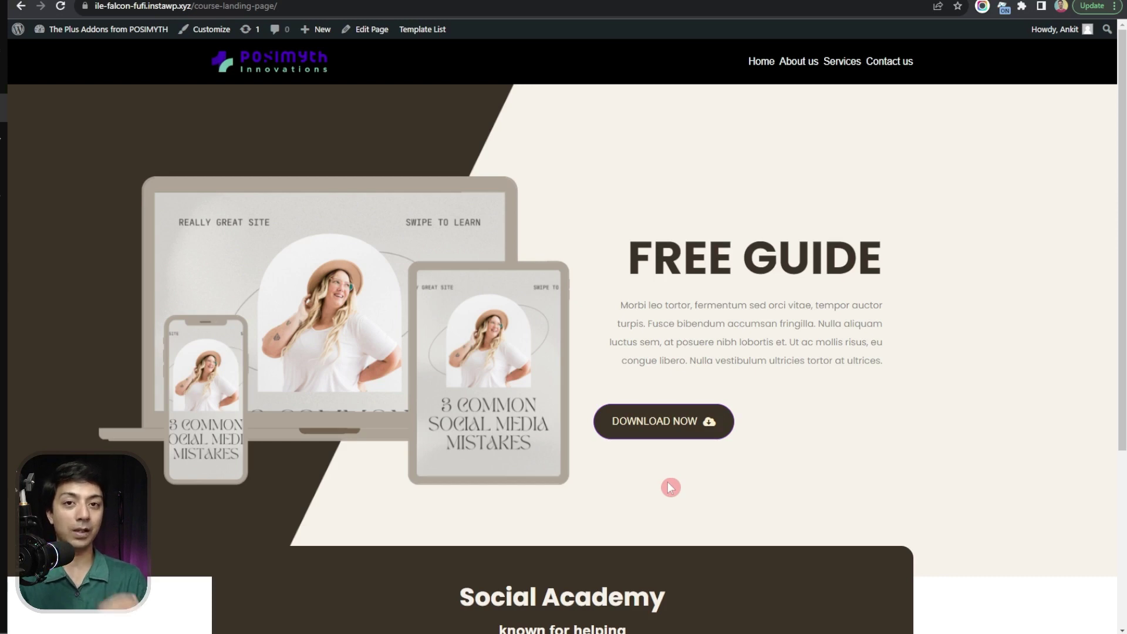
# Reload the landing page, hit DOWNLOAD NOW, and return to the DebugView tab.
pyautogui.click(61, 7)
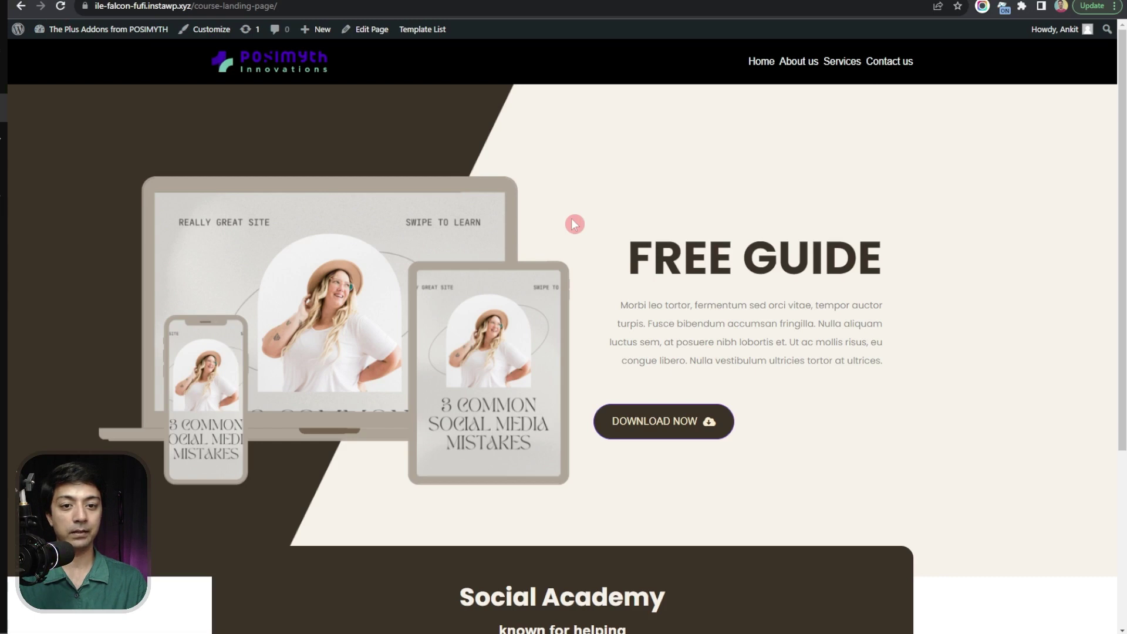
pyautogui.click(627, 430)
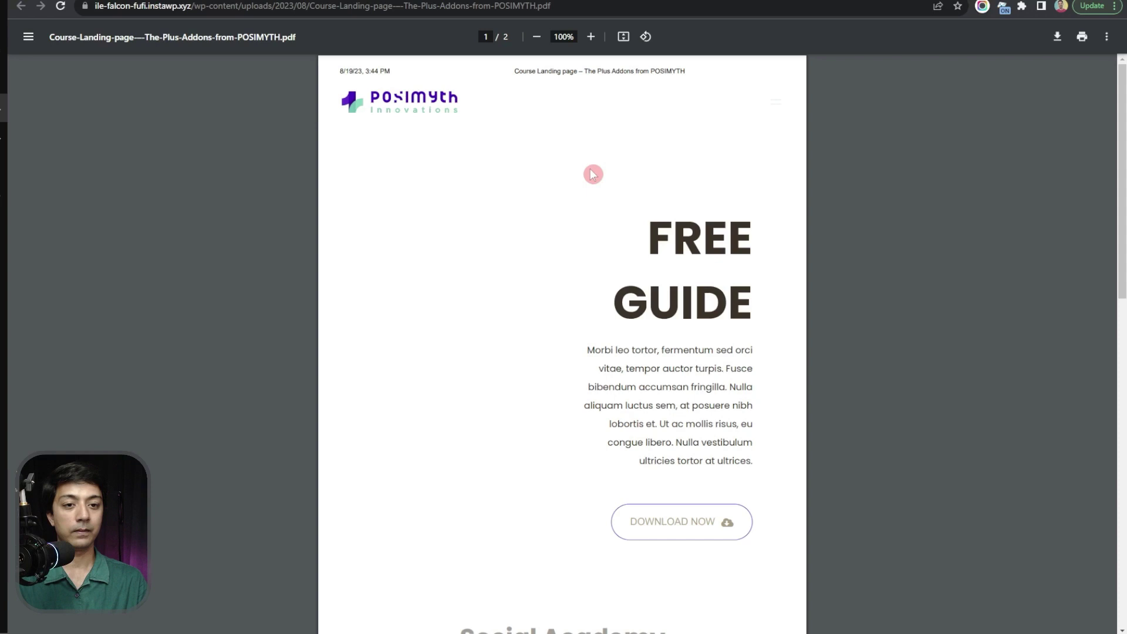
pyautogui.click(621, 2)
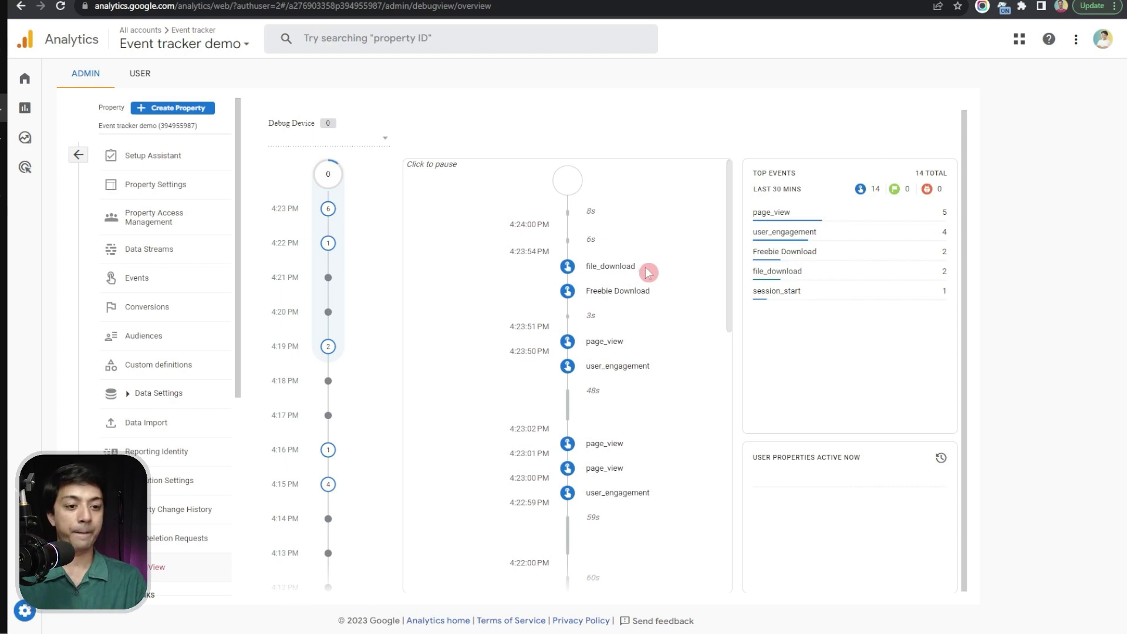
# Check the Freebie Download event's parameters: Price shows Free, Language shows English.
pyautogui.click(643, 289)
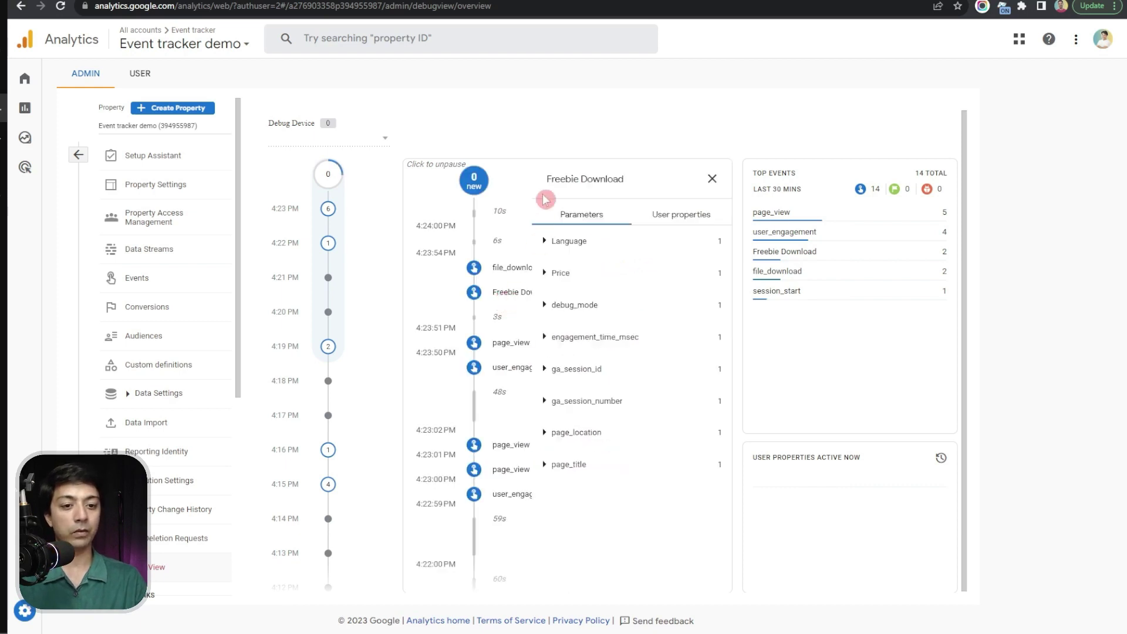
pyautogui.click(543, 275)
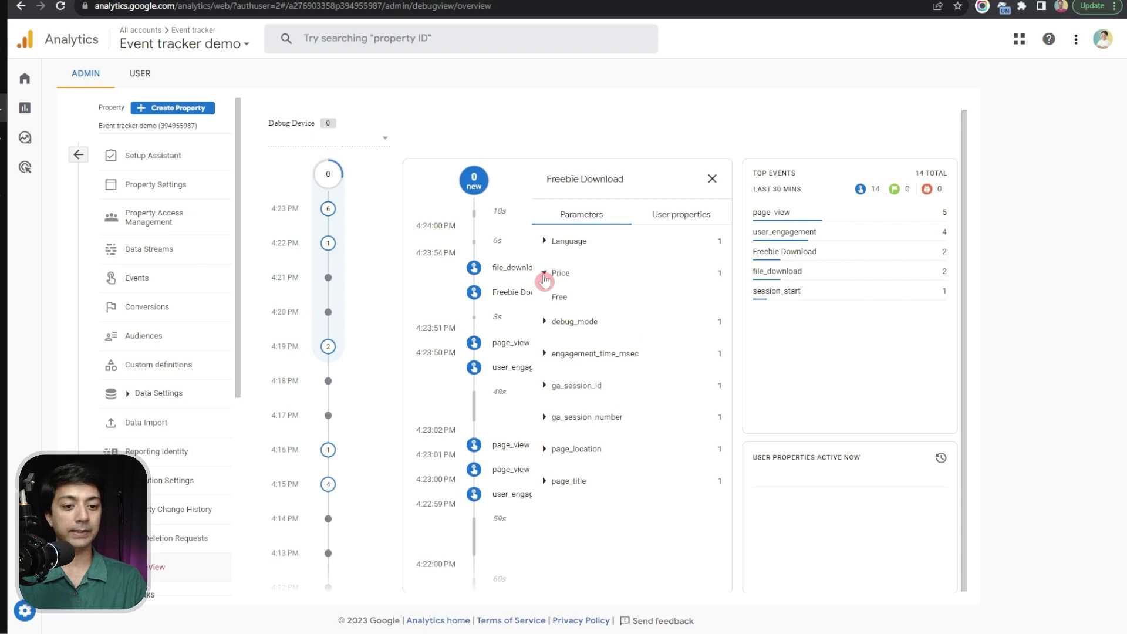
pyautogui.click(549, 276)
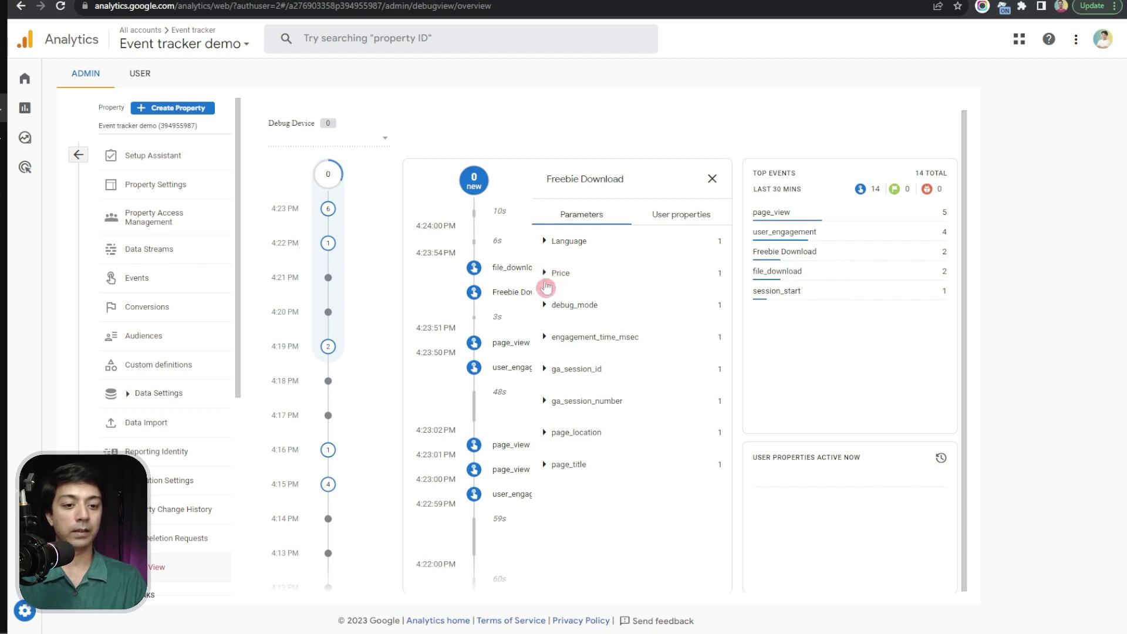
pyautogui.click(541, 243)
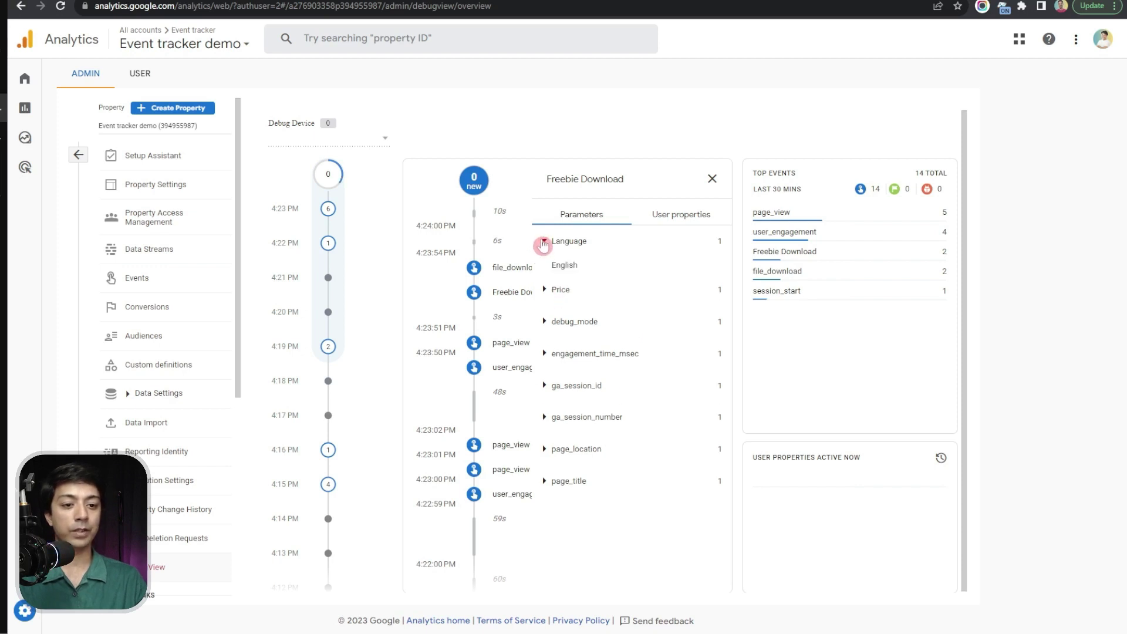